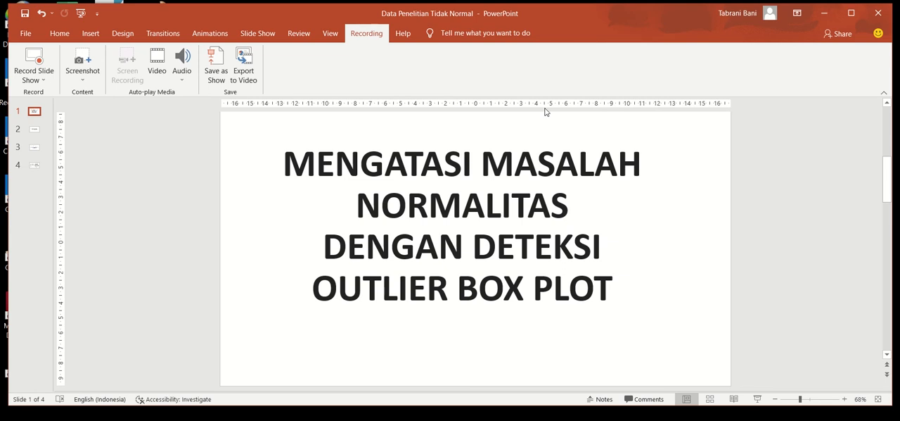
# - Read the slides on the Kolmogorov-Smirnov normality criteria and the definition of outliers
pyautogui.scroll(-1, 548, 112)
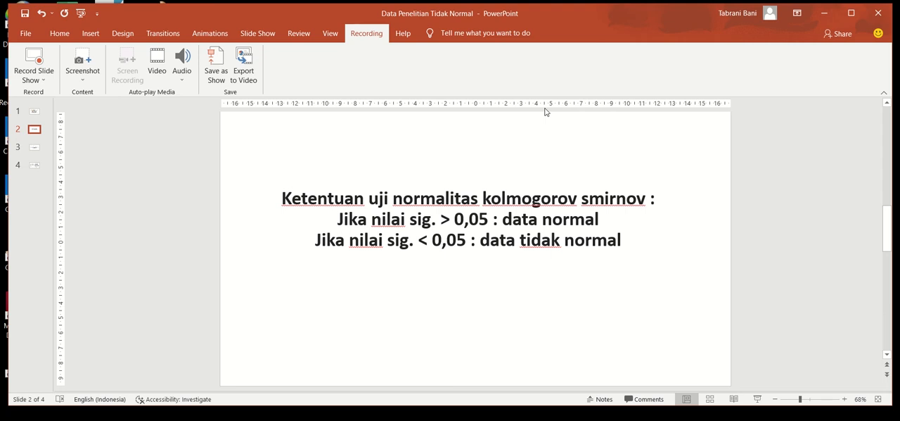
pyautogui.scroll(-2, 545, 111)
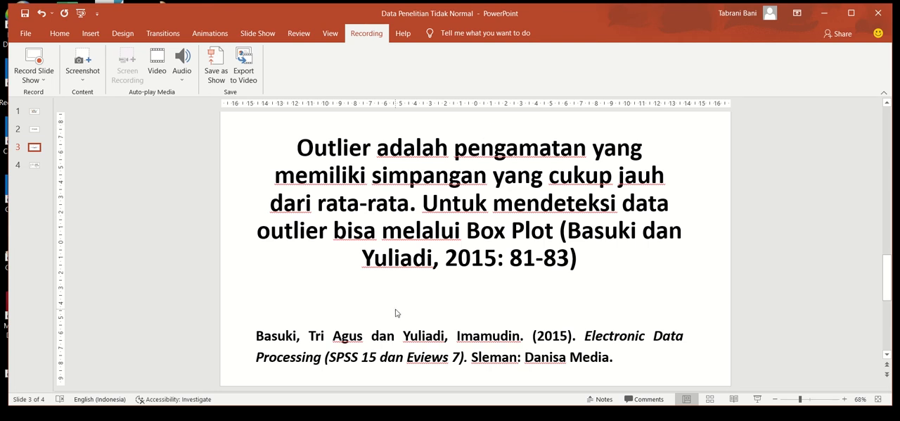
# - Switch to the Excel workbook and examine the Murabahah, Musyarakah and profit growth columns and the periods down to the last data row
pyautogui.hotkey('alt', 'Tab')
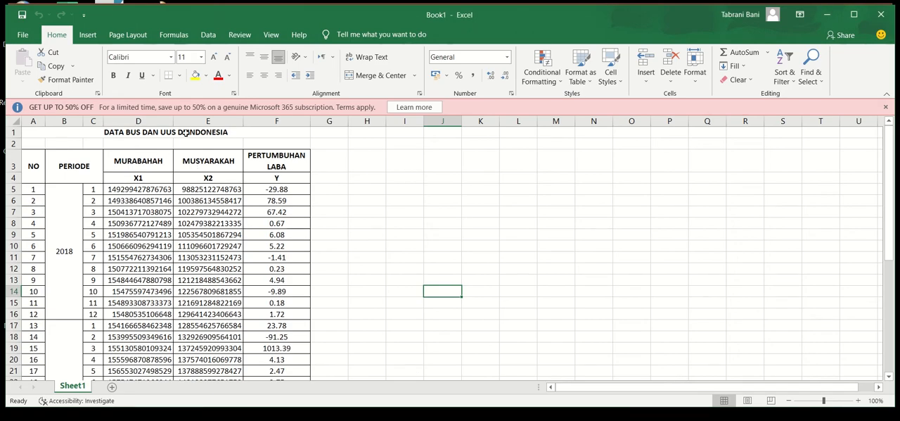
pyautogui.click(136, 161)
pyautogui.press('Right')
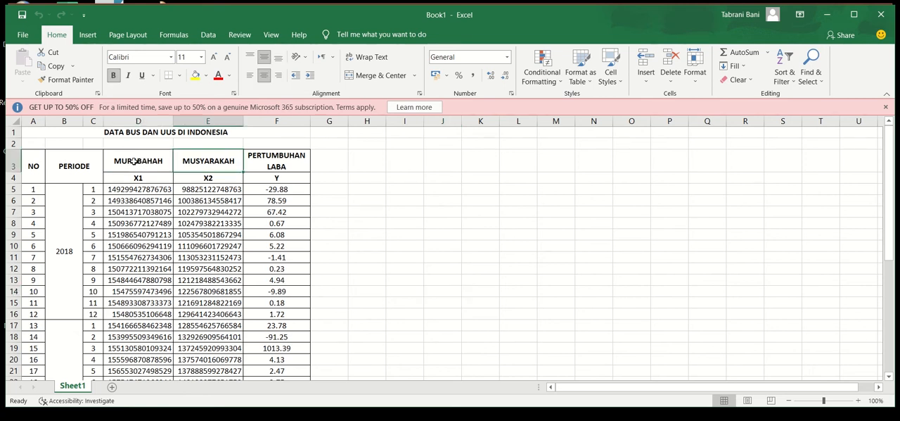
pyautogui.click(279, 164)
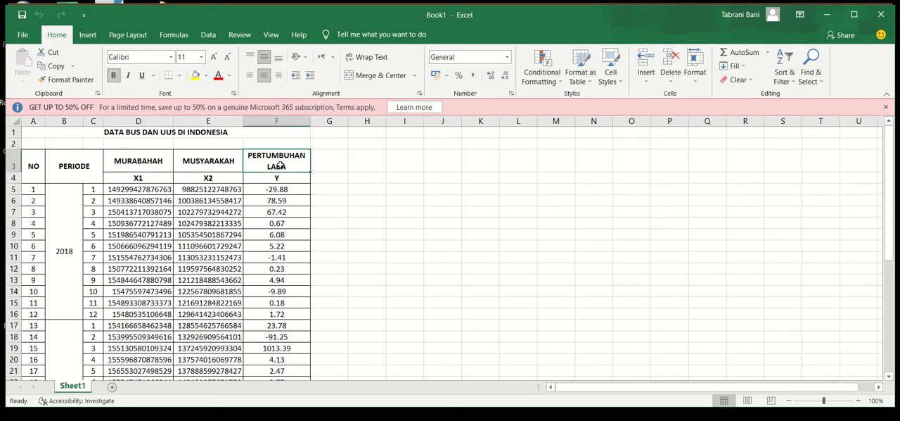
pyautogui.click(62, 251)
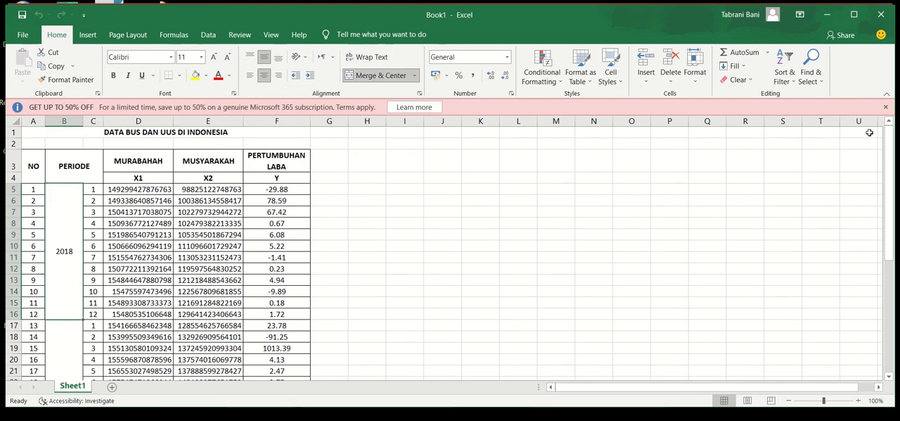
pyautogui.moveTo(890, 151); pyautogui.dragTo(890, 261)
pyautogui.click(13, 371)
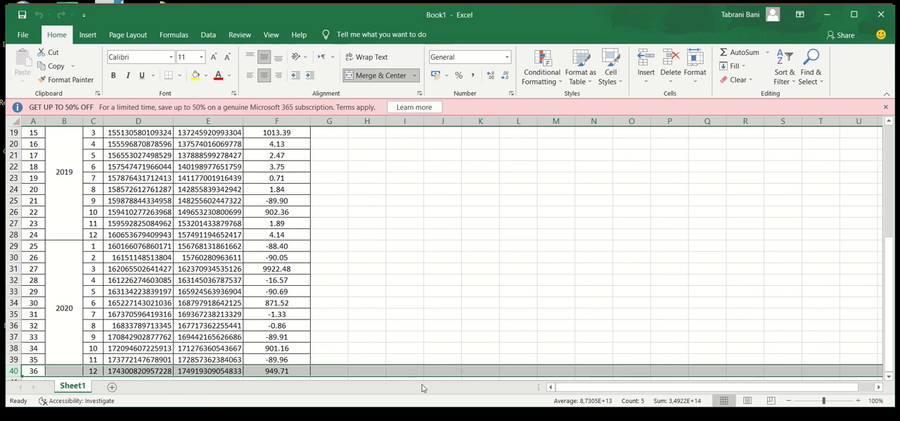
# - Switch to the SPSS data file and set up a linear regression with Y as dependent and X1 and X2 as independent variables
pyautogui.click(360, 418)
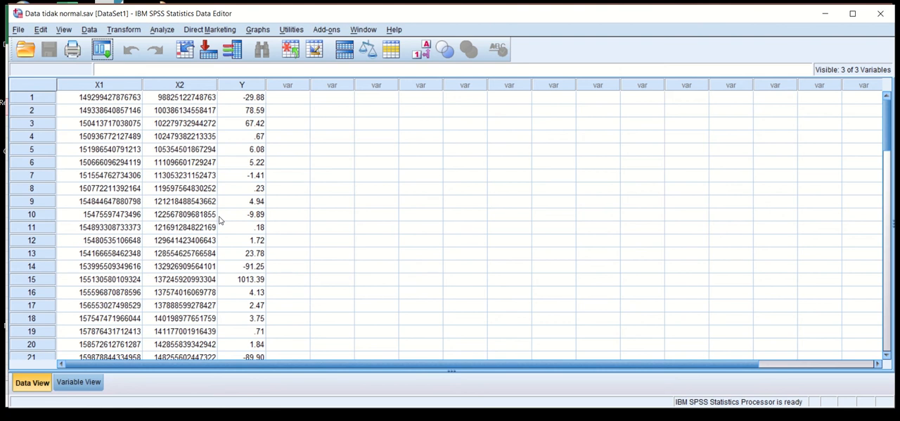
pyautogui.click(165, 32)
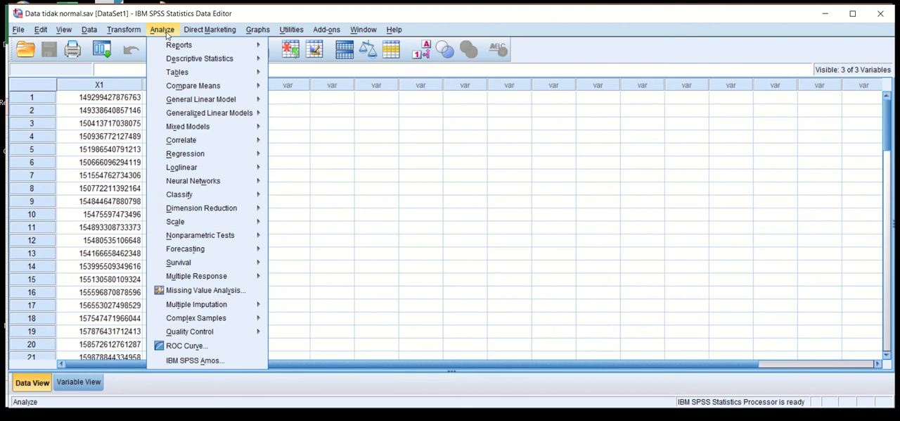
pyautogui.moveTo(204, 154)
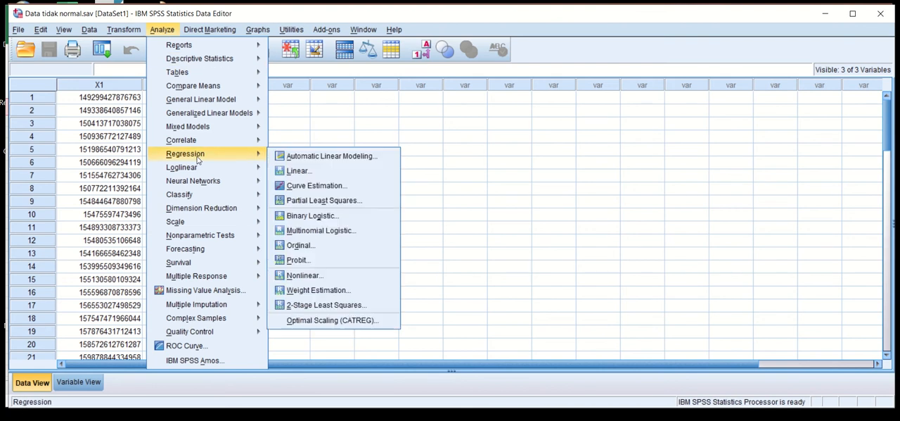
pyautogui.click(308, 169)
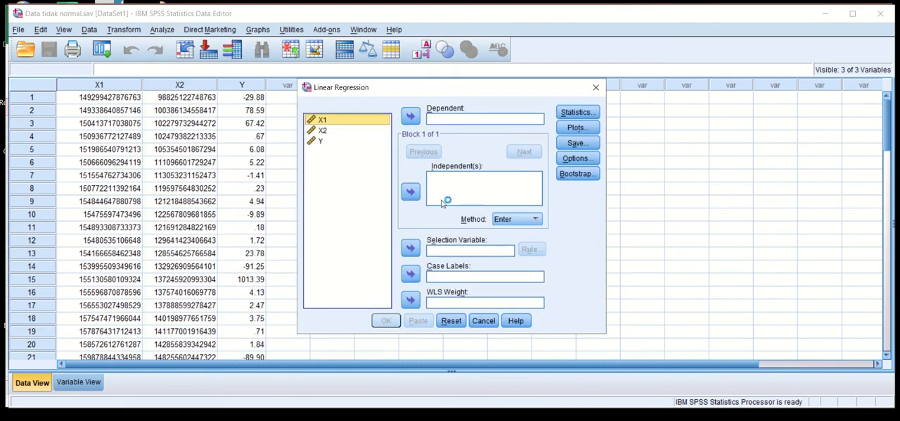
pyautogui.doubleClick(321, 141)
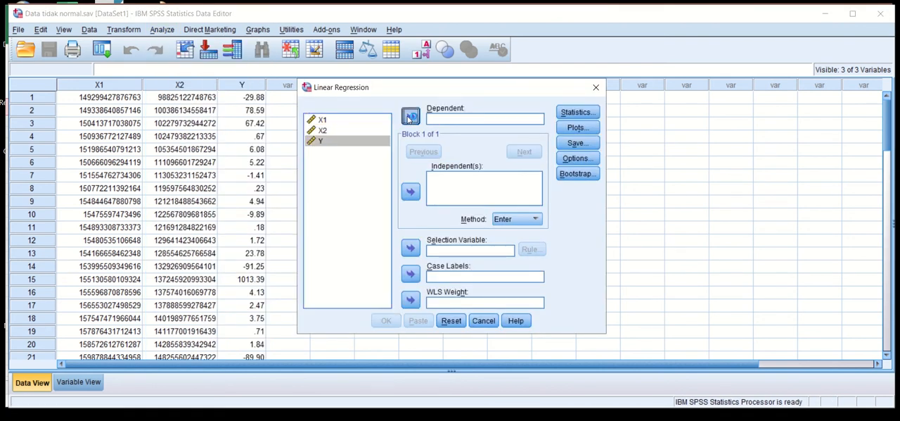
pyautogui.hotkey('ctrl', 'a')
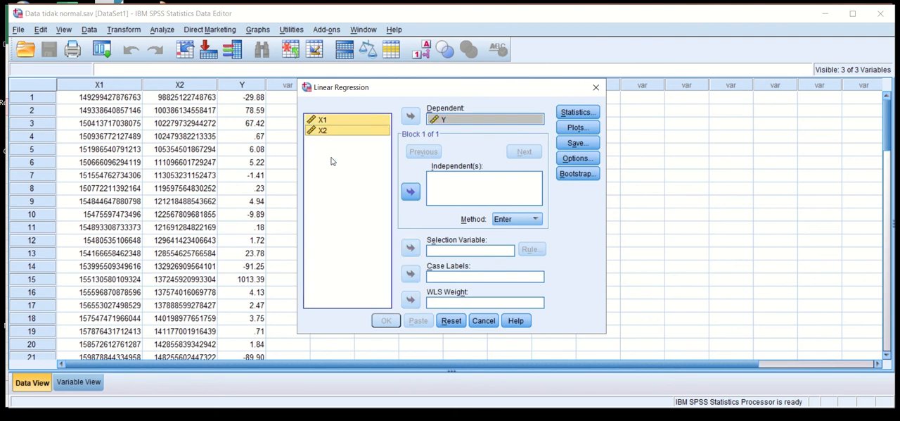
pyautogui.click(411, 197)
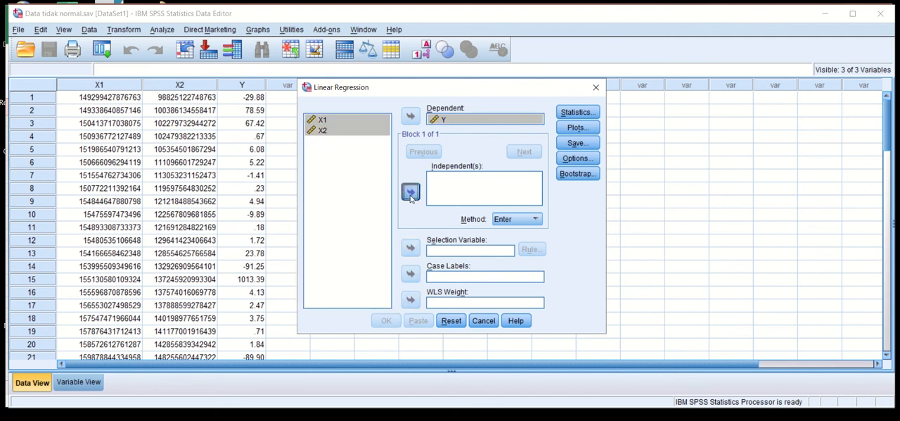
# - Set the regression to save unstandardized residuals, run it, and return to the data set
pyautogui.click(577, 142)
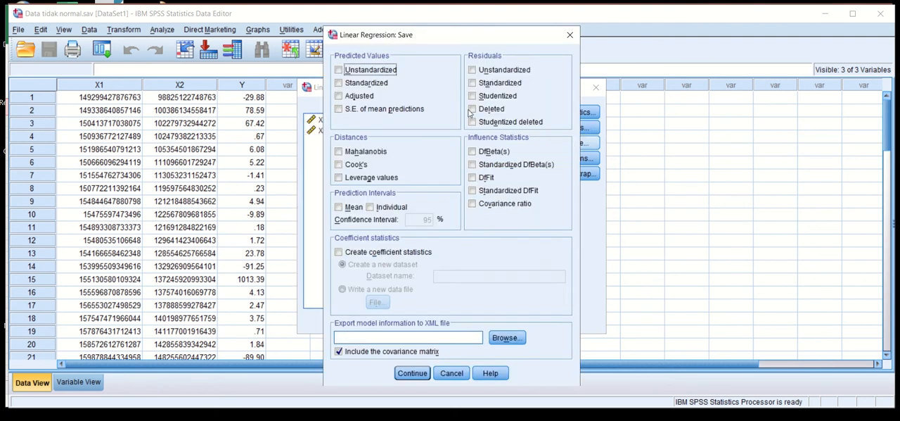
pyautogui.click(472, 70)
pyautogui.click(413, 373)
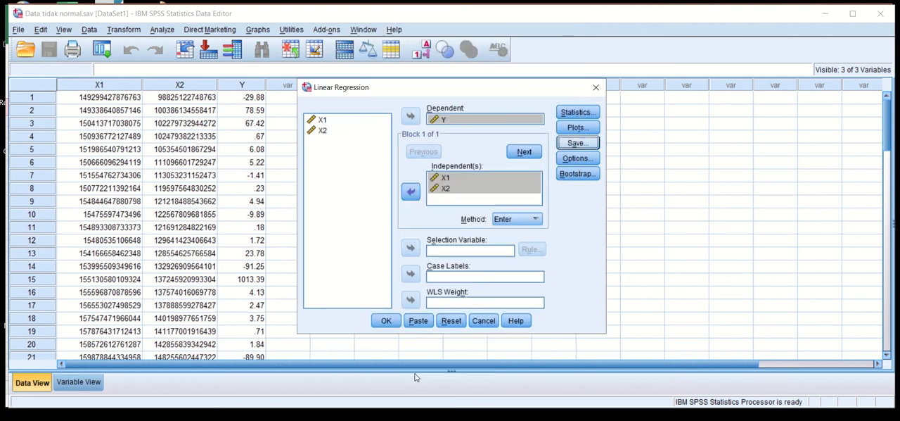
pyautogui.click(387, 322)
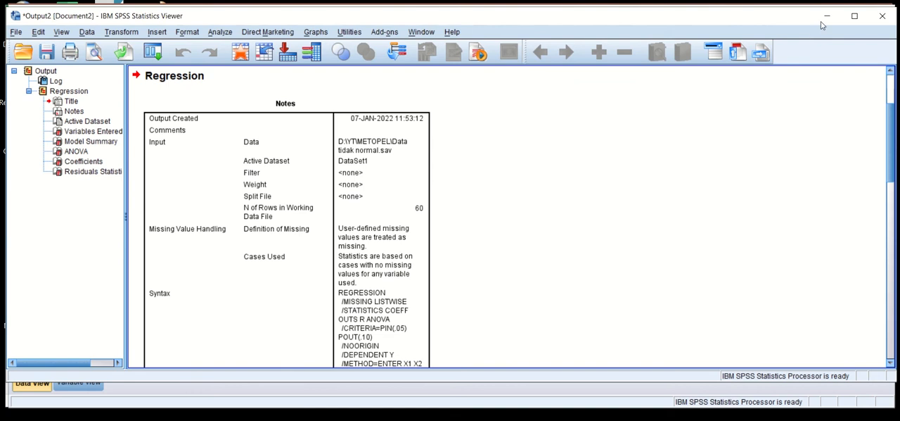
pyautogui.click(827, 15)
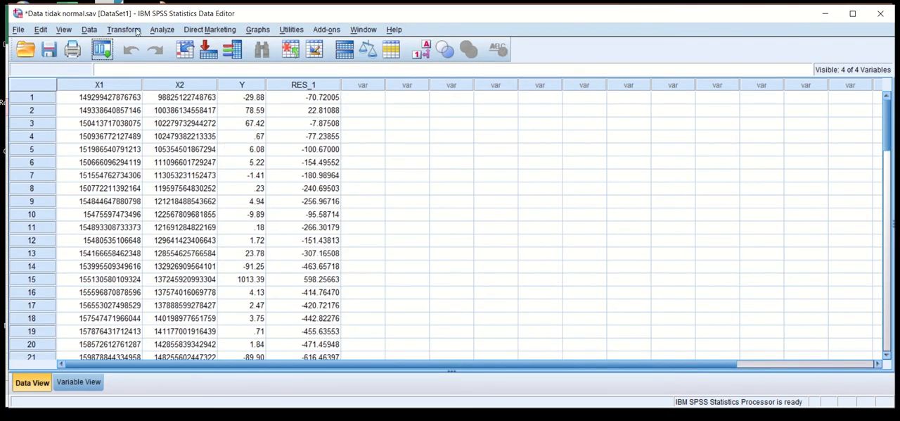
# - Run a one-sample Kolmogorov-Smirnov test on the unstandardized residual against the normal distribution
pyautogui.click(161, 30)
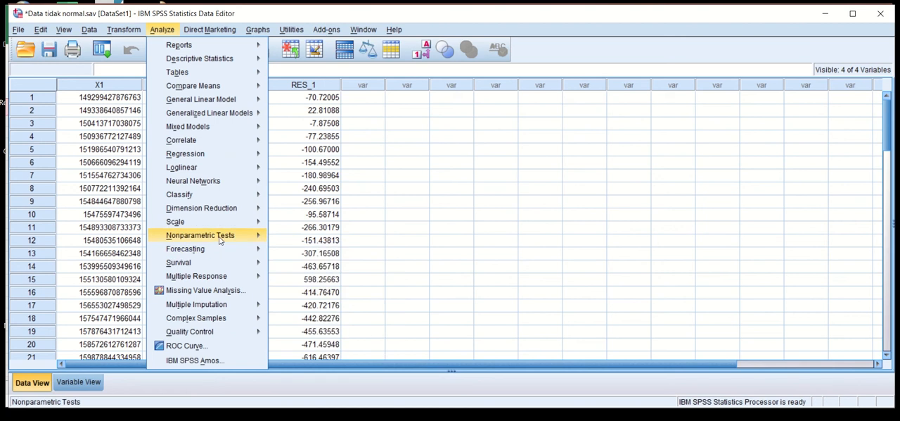
pyautogui.moveTo(201, 235)
pyautogui.moveTo(312, 281)
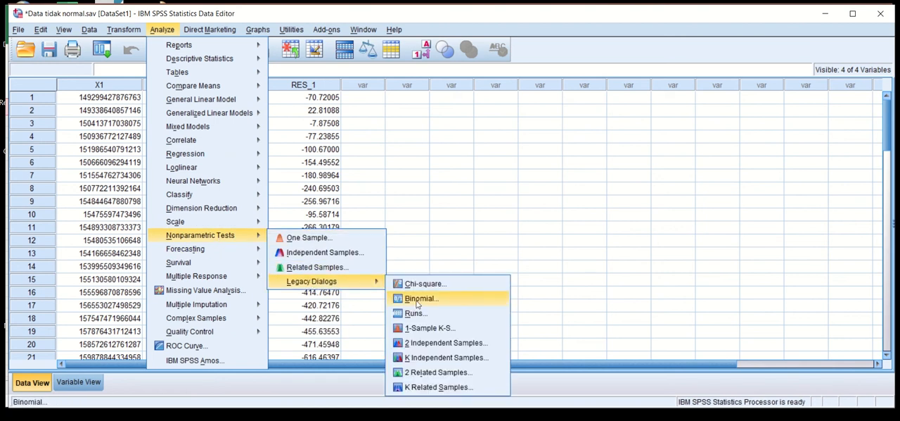
pyautogui.click(424, 328)
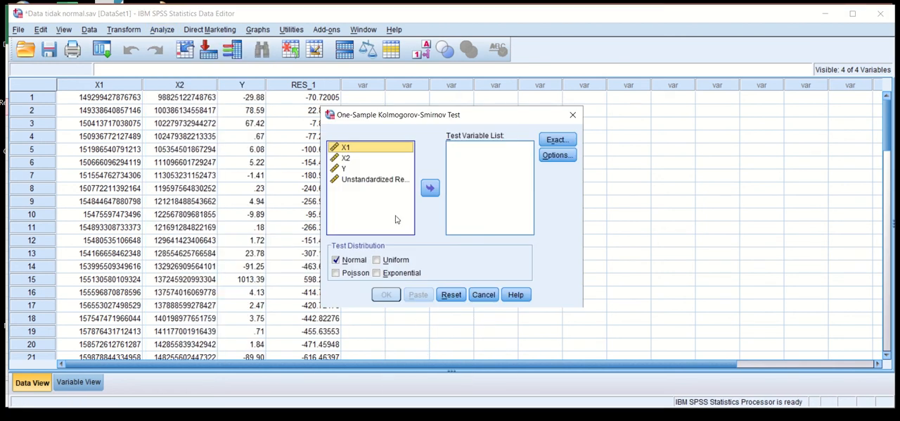
pyautogui.click(357, 180)
pyautogui.click(430, 188)
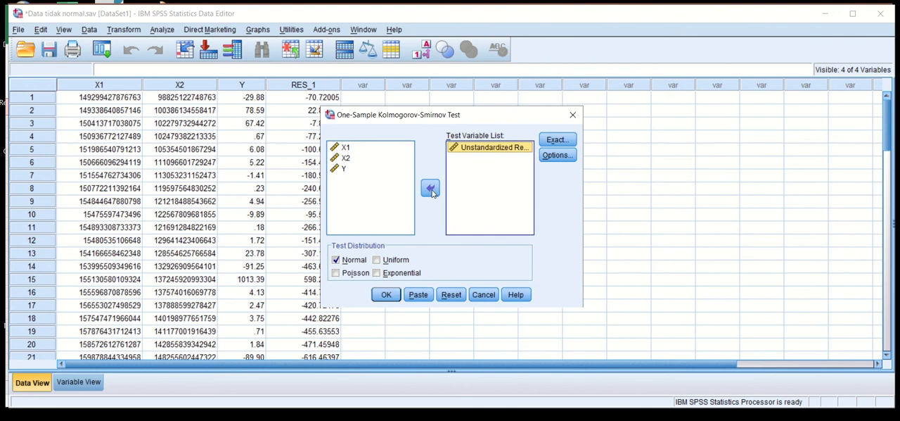
pyautogui.click(386, 294)
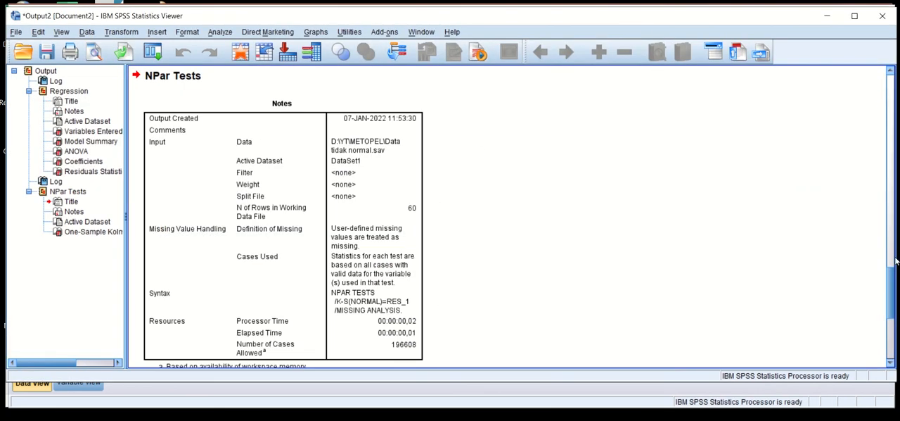
# - Examine the significance value in the One-Sample Kolmogorov-Smirnov Test table, and return to the data set
pyautogui.scroll(-5, 896, 311)
pyautogui.scroll(-2, 896, 310)
pyautogui.click(294, 301)
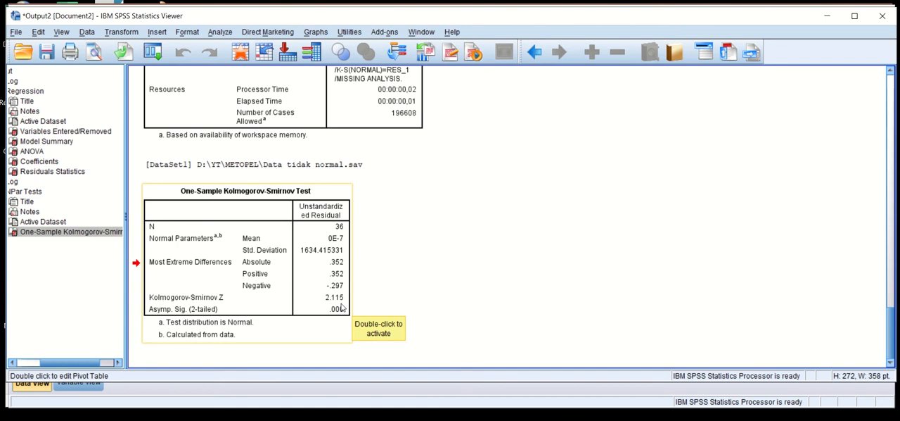
pyautogui.click(827, 16)
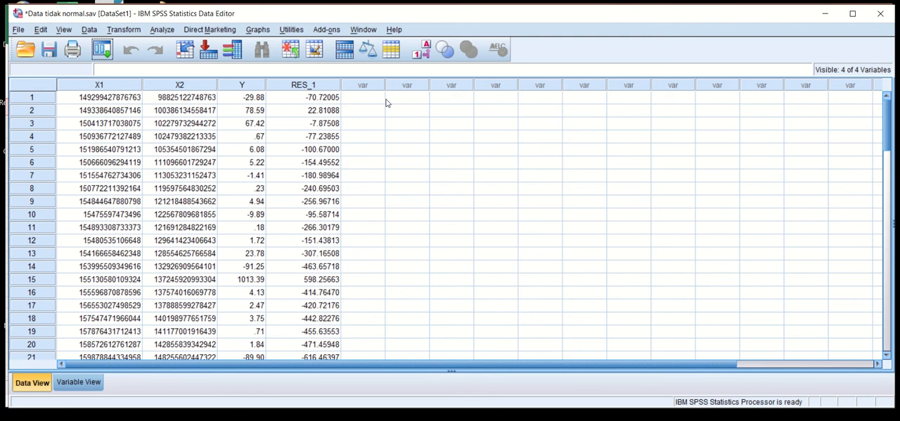
pyautogui.click(258, 30)
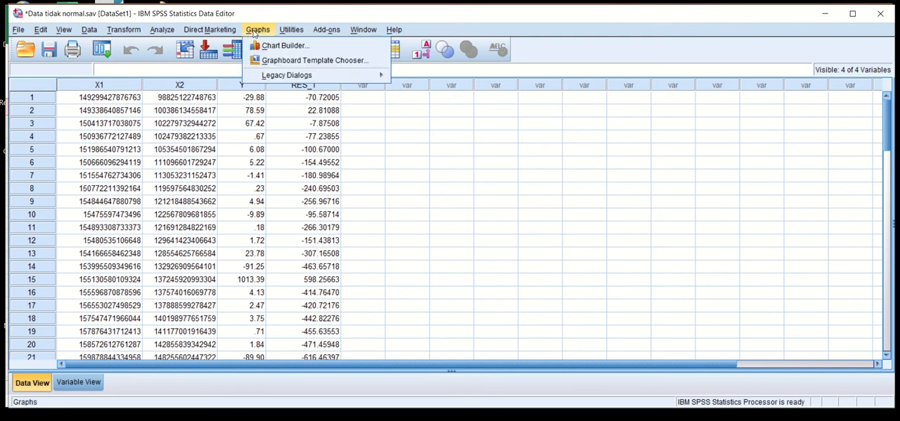
pyautogui.moveTo(265, 75)
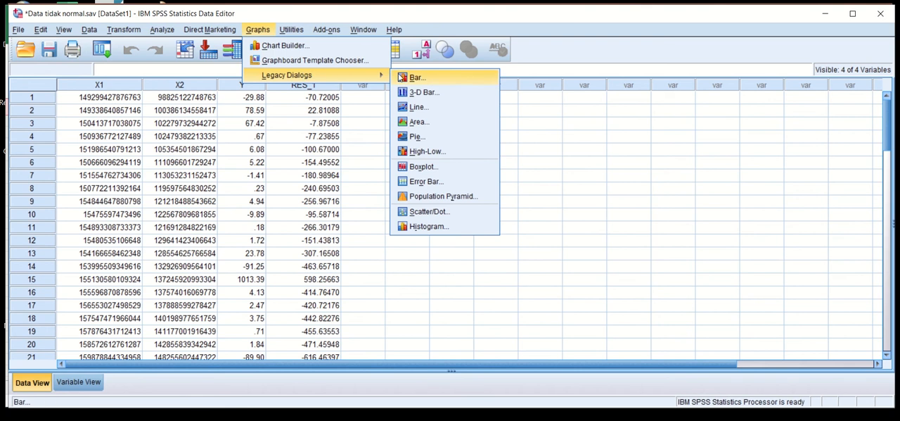
pyautogui.click(432, 168)
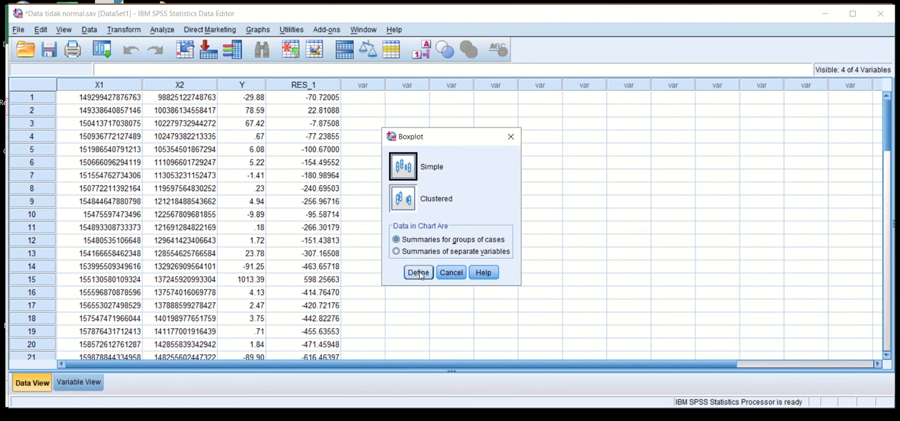
pyautogui.click(418, 273)
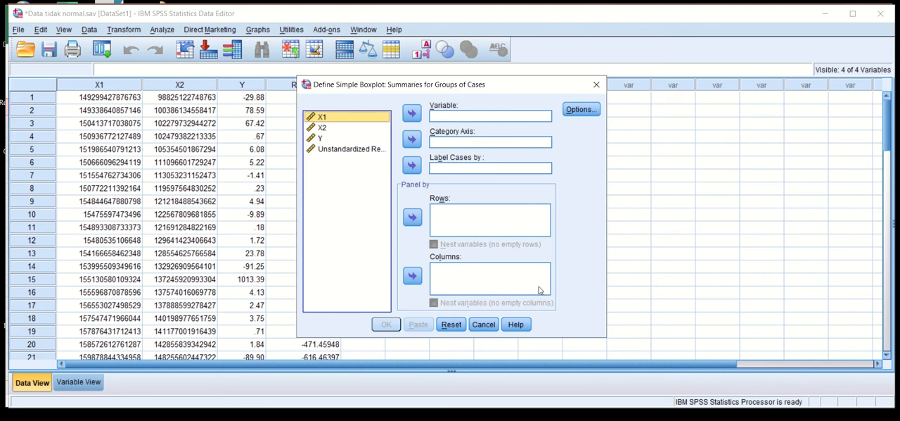
pyautogui.click(484, 324)
# - Start defining a simple boxplot based on summaries of separate variables
pyautogui.click(262, 31)
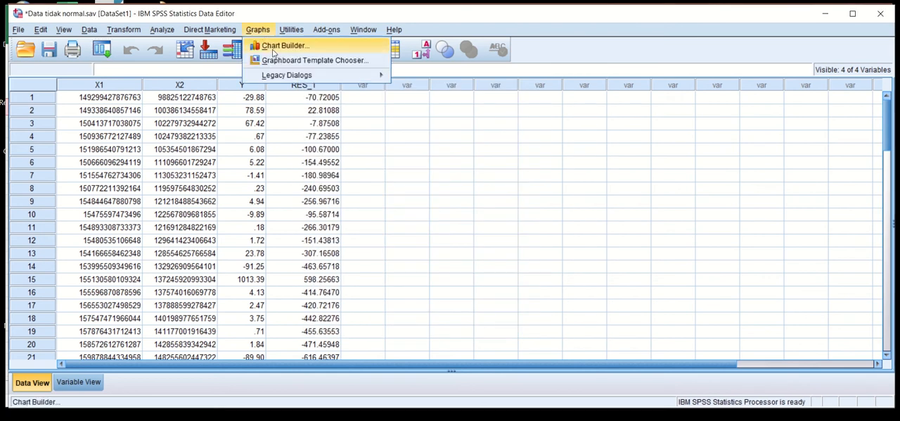
pyautogui.moveTo(287, 77)
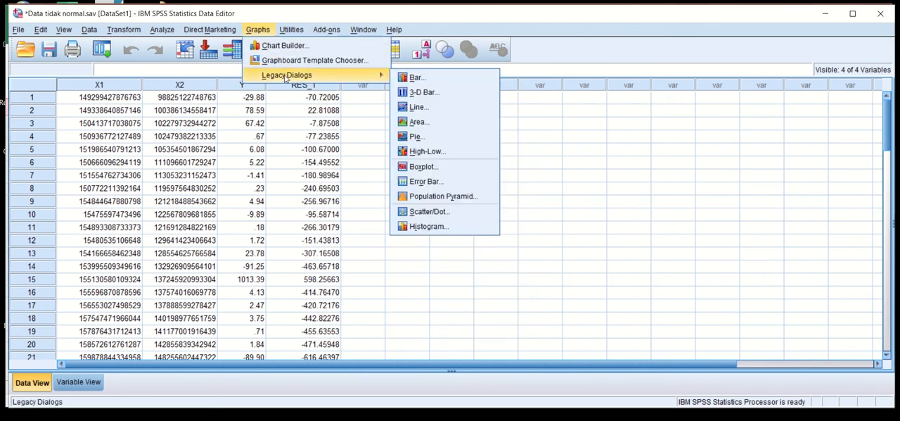
pyautogui.click(427, 167)
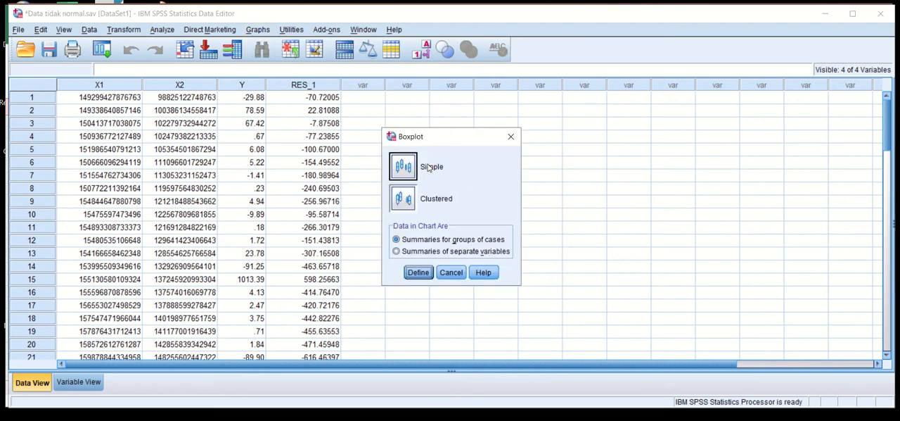
pyautogui.click(403, 202)
pyautogui.click(406, 157)
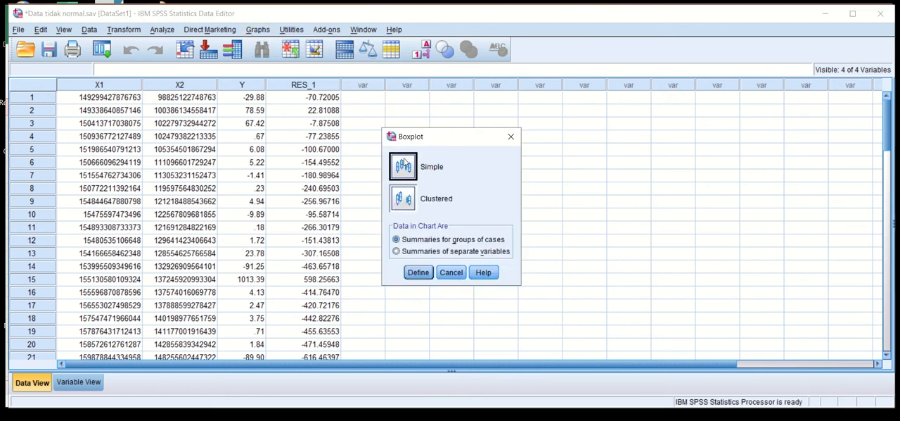
pyautogui.click(398, 252)
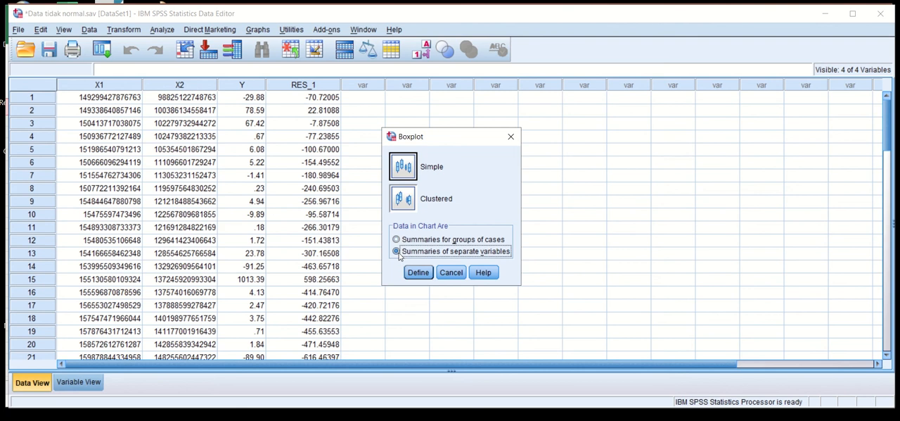
pyautogui.click(418, 272)
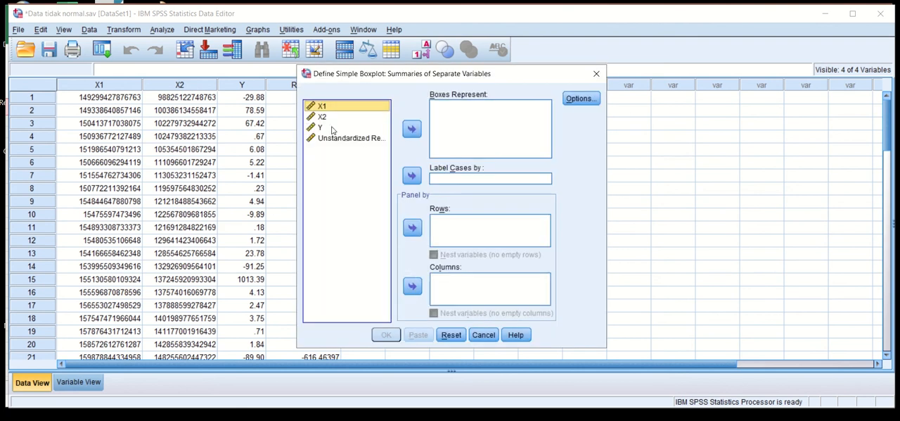
# - Create the simple boxplot for X1, X2 and Y, view its outliers, and return to the data set
pyautogui.keyDown('ctrl'); pyautogui.click(322, 119); pyautogui.keyUp('ctrl')
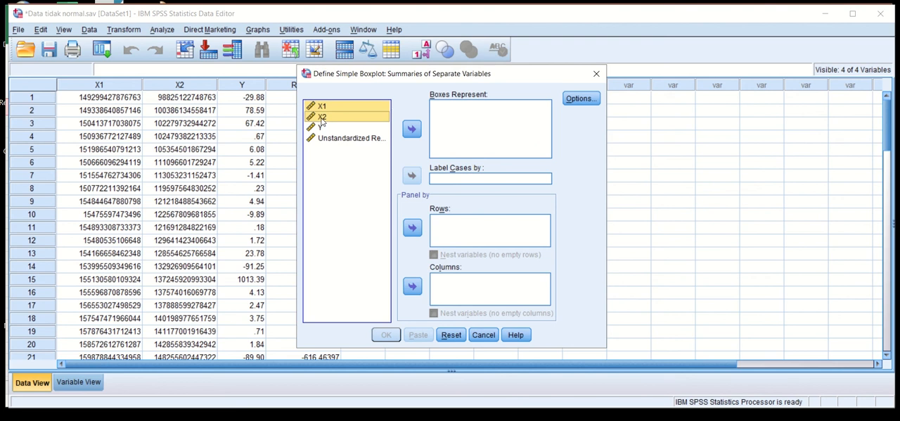
pyautogui.keyDown('ctrl'); pyautogui.click(318, 127); pyautogui.keyUp('ctrl')
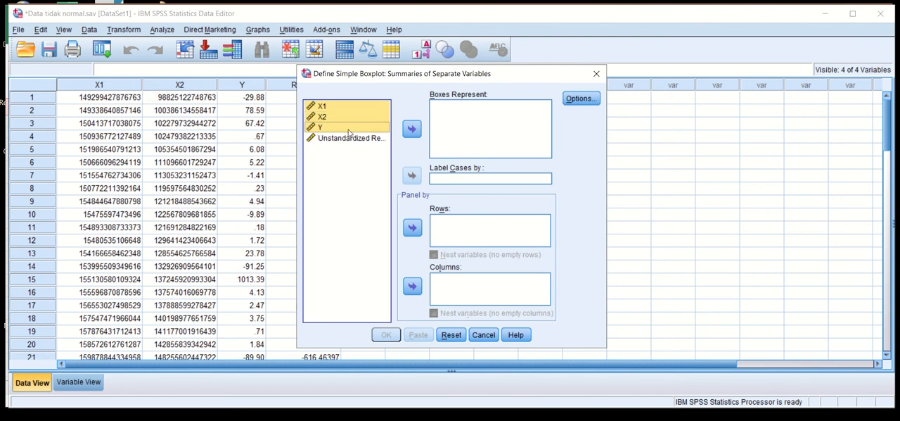
pyautogui.click(411, 130)
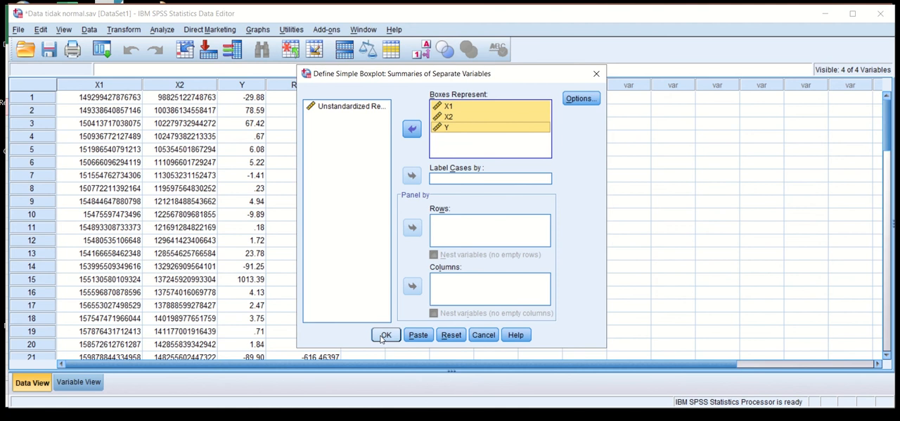
pyautogui.click(384, 335)
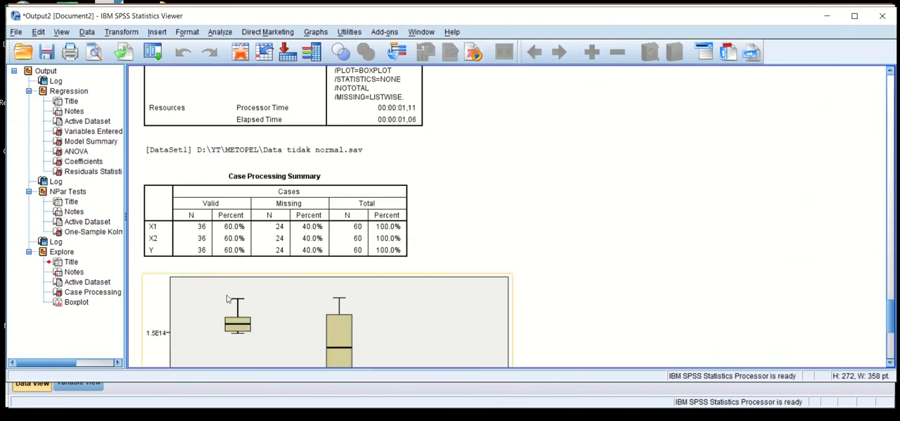
pyautogui.moveTo(896, 324); pyautogui.dragTo(893, 350)
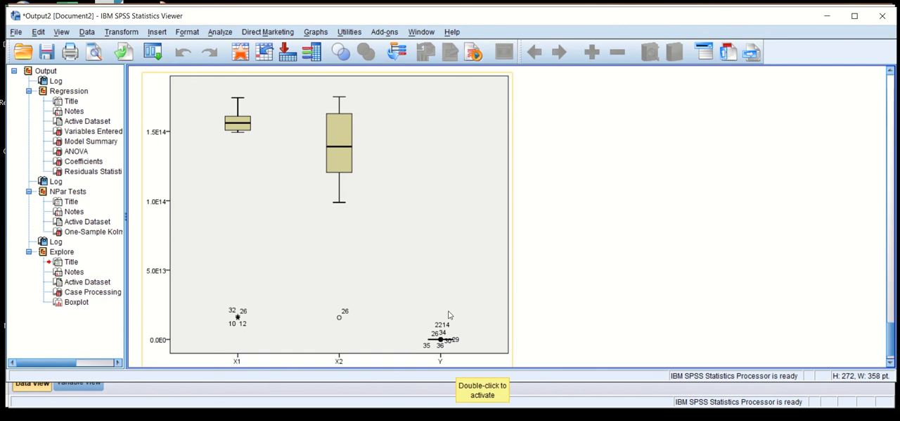
pyautogui.click(827, 16)
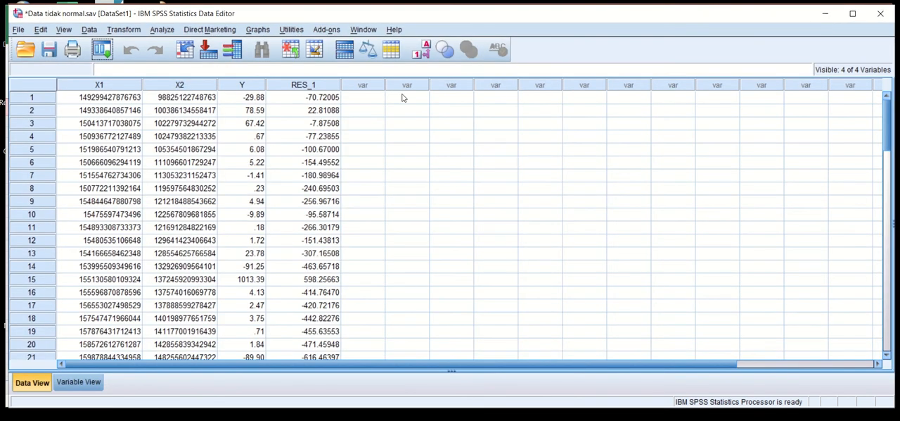
# - Create another simple boxplot of separate variables, removing X1 and X2 so that only Y is plotted
pyautogui.click(256, 31)
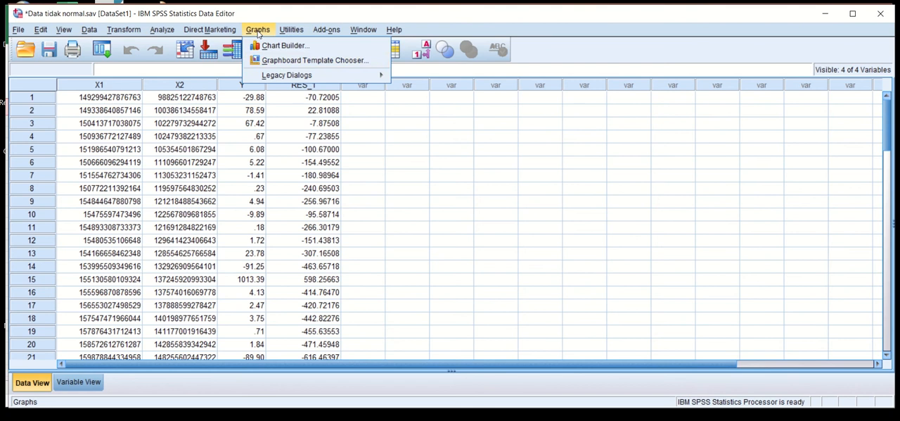
pyautogui.moveTo(281, 76)
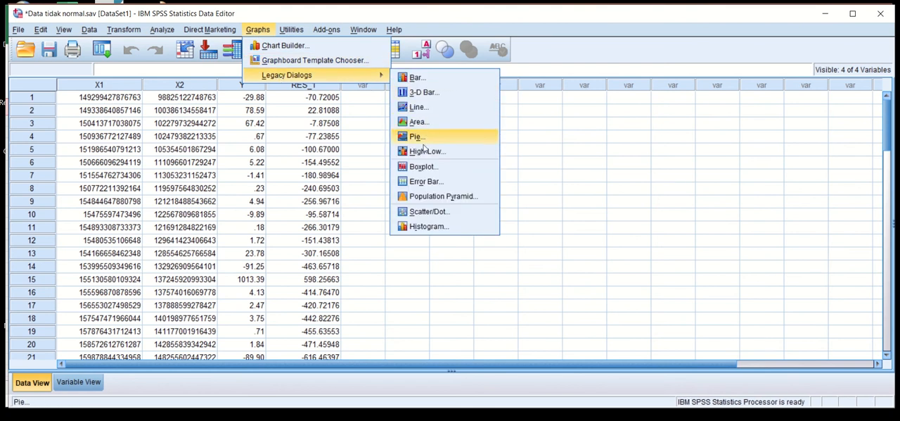
pyautogui.click(425, 168)
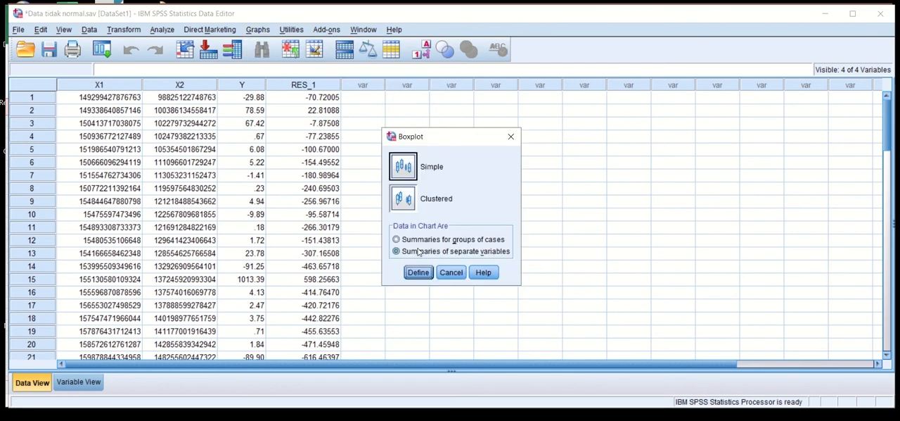
pyautogui.click(417, 272)
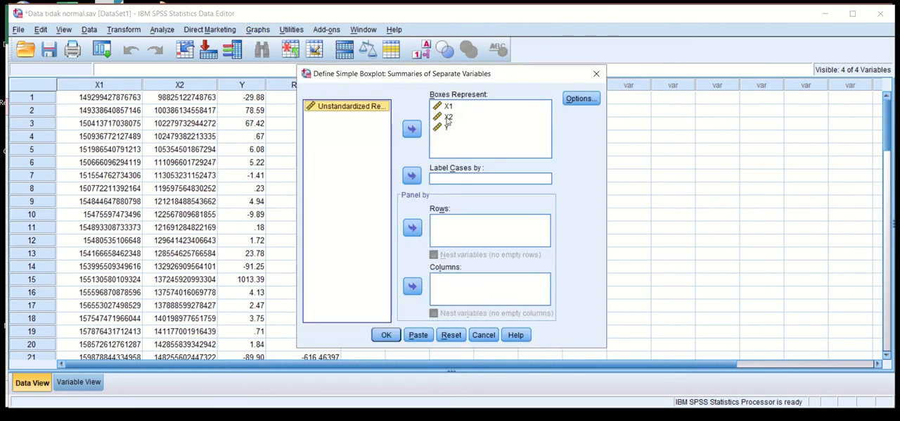
pyautogui.click(447, 118)
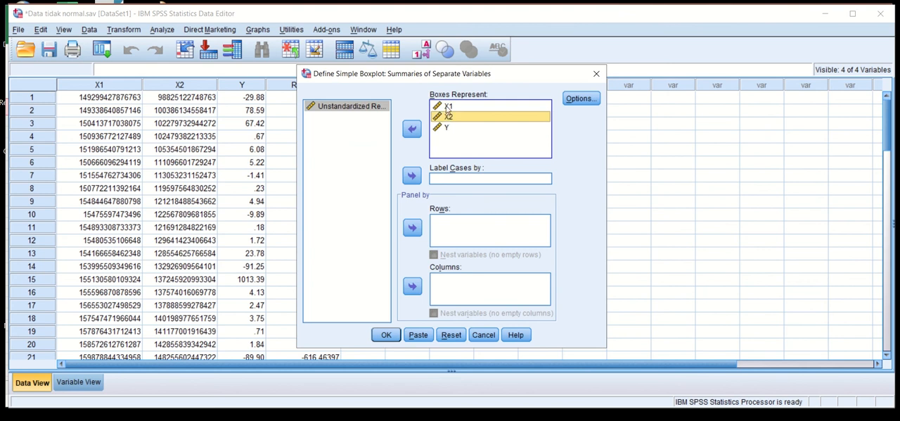
pyautogui.keyDown('ctrl'); pyautogui.click(448, 107); pyautogui.keyUp('ctrl')
pyautogui.click(412, 128)
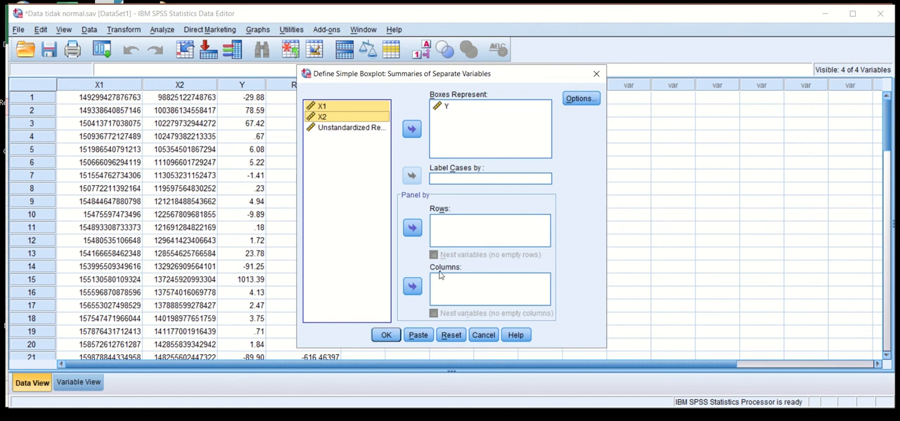
pyautogui.click(386, 334)
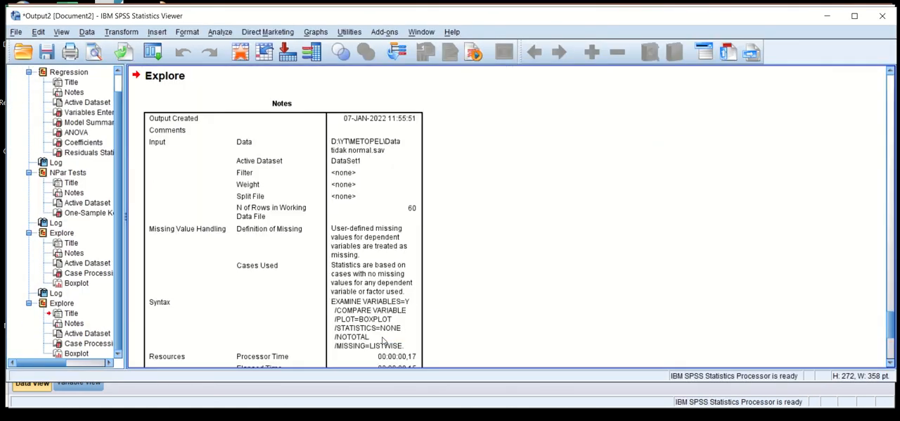
# - Examine the case numbers of the outliers in the Y boxplot to find the most extreme one
pyautogui.moveTo(892, 325); pyautogui.dragTo(890, 348)
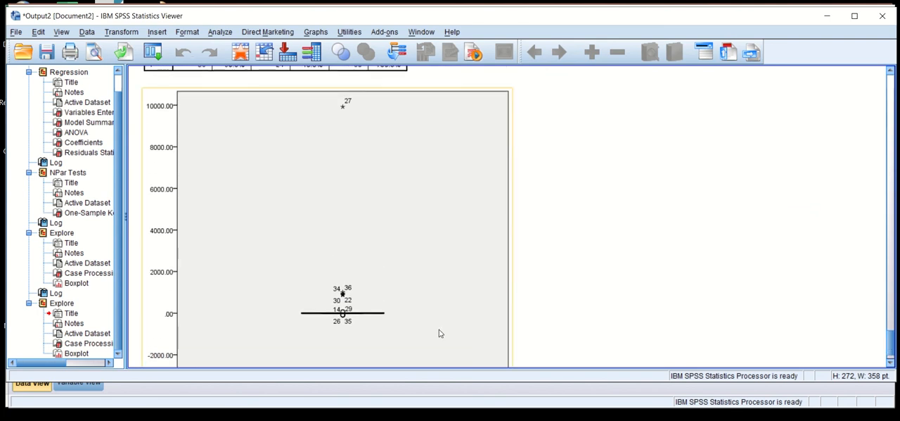
pyautogui.click(438, 332)
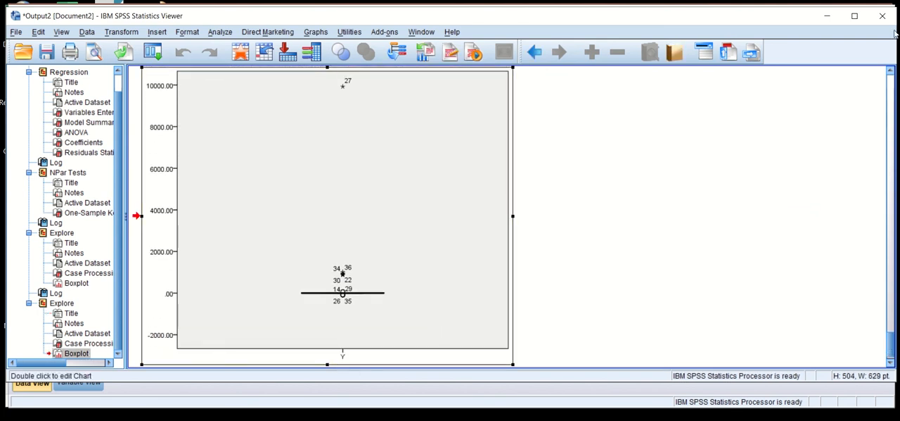
pyautogui.click(892, 70)
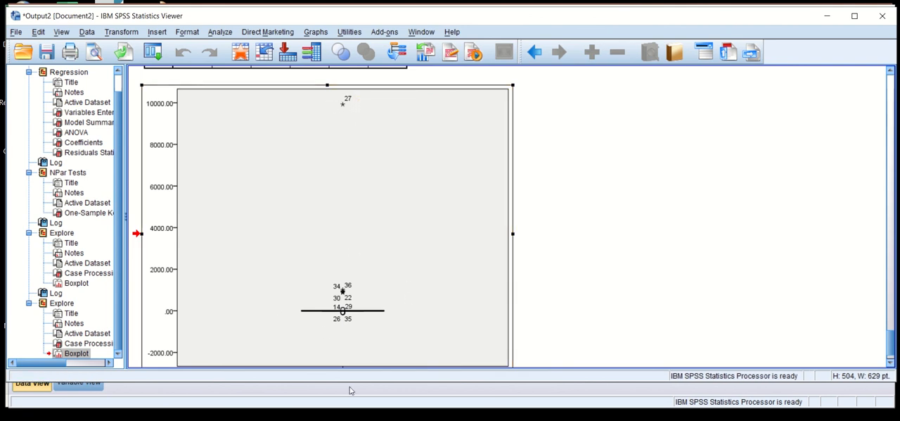
# - Switch to the Excel workbook Book1 and delete the sheet row holding observation 27
pyautogui.click(351, 418)
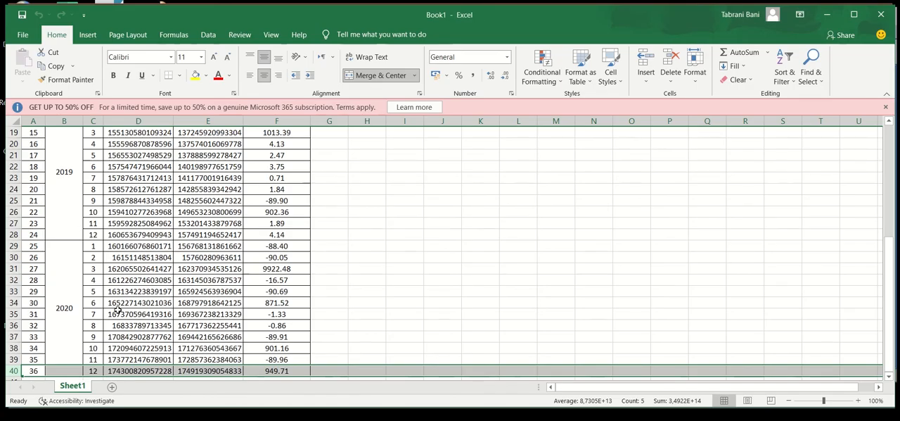
pyautogui.click(14, 268)
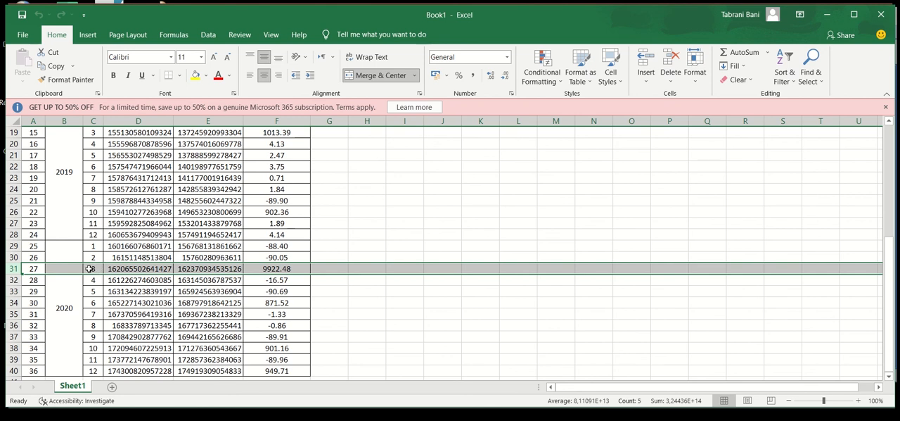
pyautogui.rightClick(14, 270)
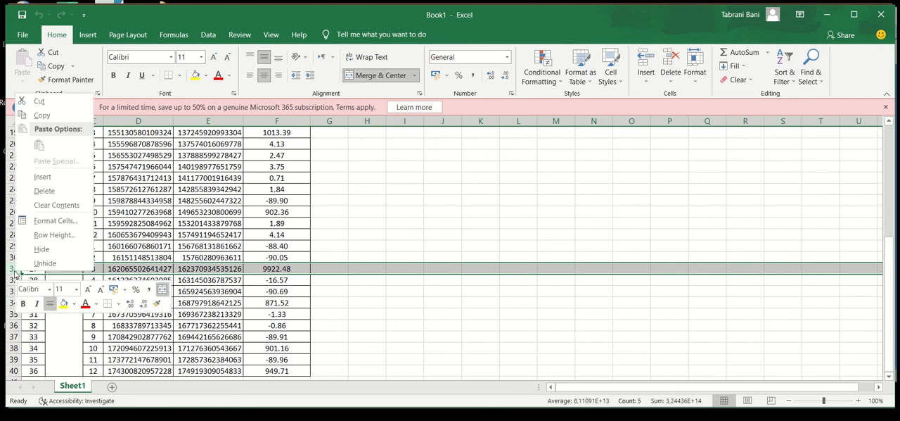
pyautogui.click(44, 191)
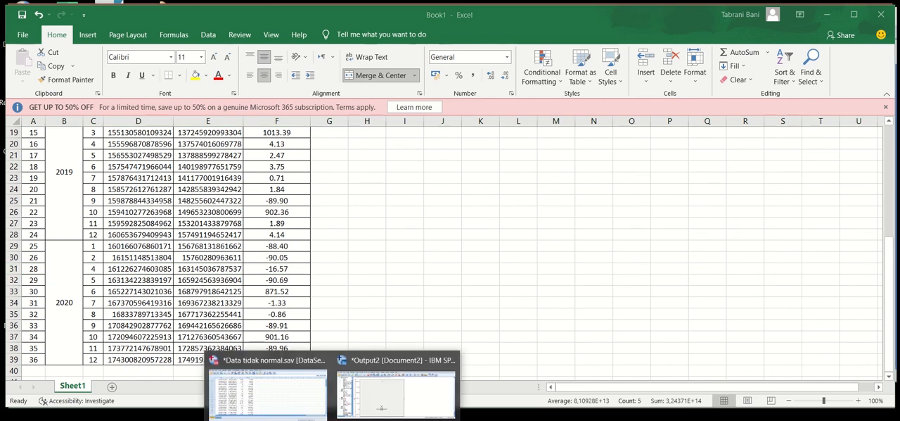
# - Switch back to the SPSS data set and clear case 27, whose Y value is 9922.48, checking the remaining cases
pyautogui.click(307, 398)
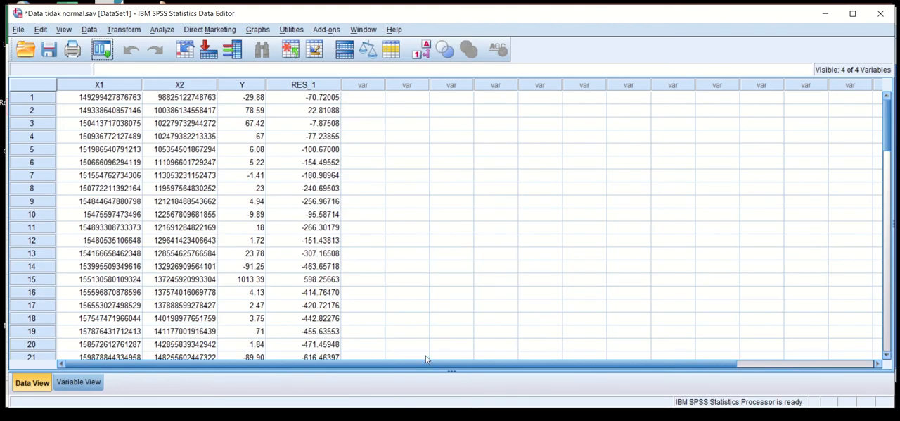
pyautogui.click(204, 418)
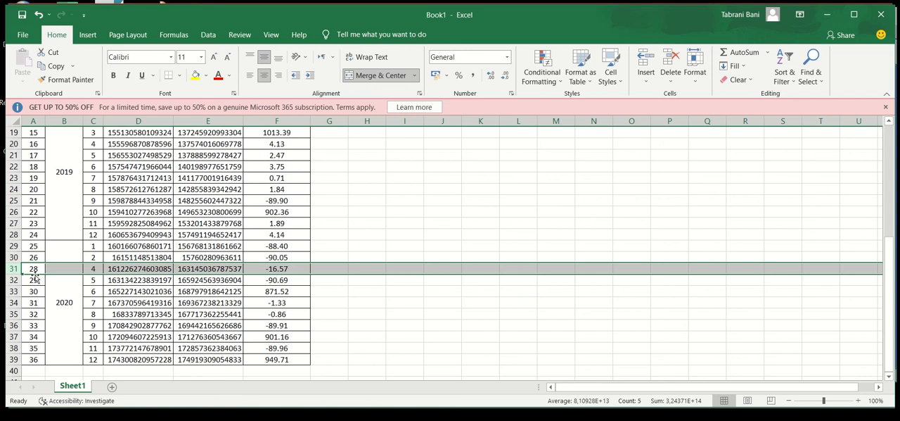
pyautogui.click(295, 418)
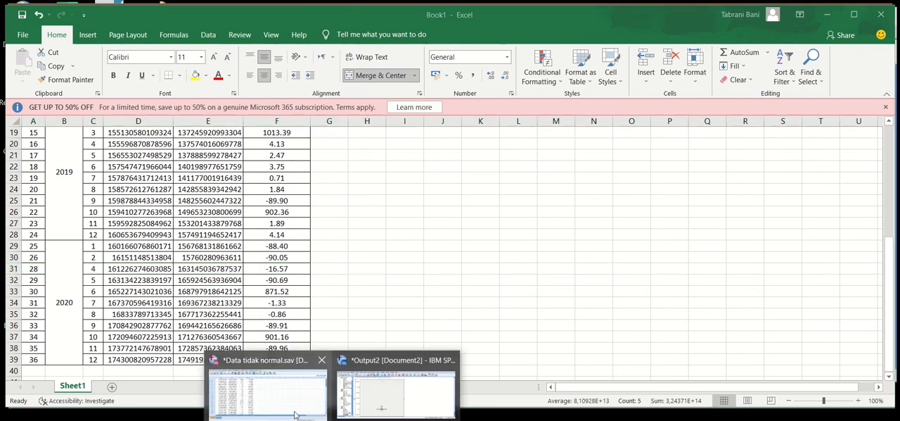
pyautogui.click(284, 406)
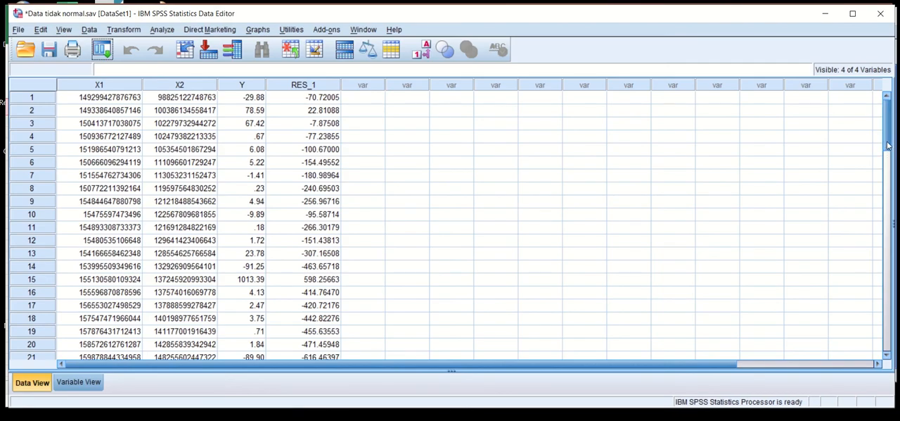
pyautogui.moveTo(888, 146); pyautogui.dragTo(888, 179)
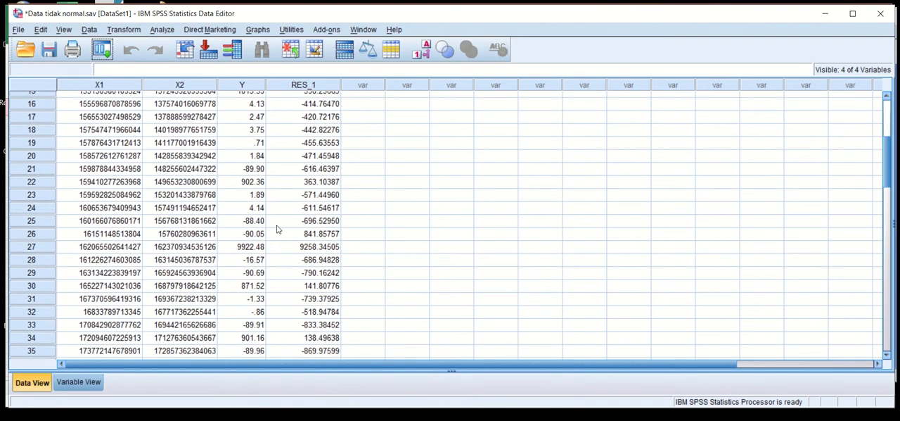
pyautogui.click(31, 247)
pyautogui.rightClick(24, 248)
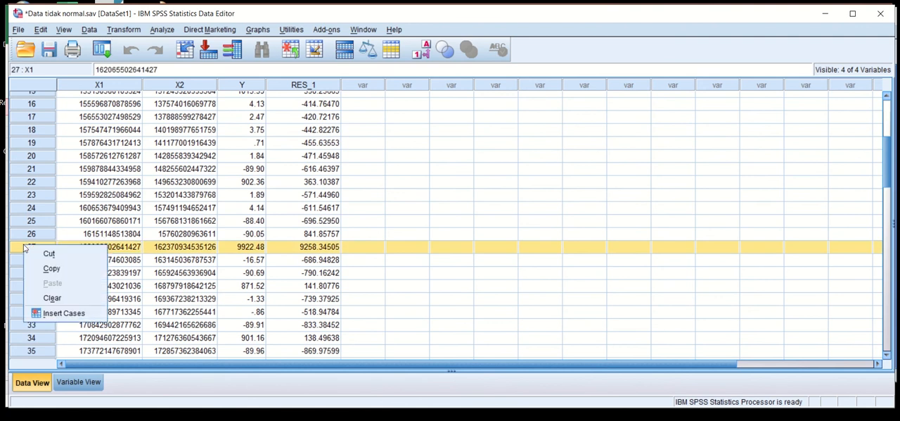
pyautogui.click(52, 298)
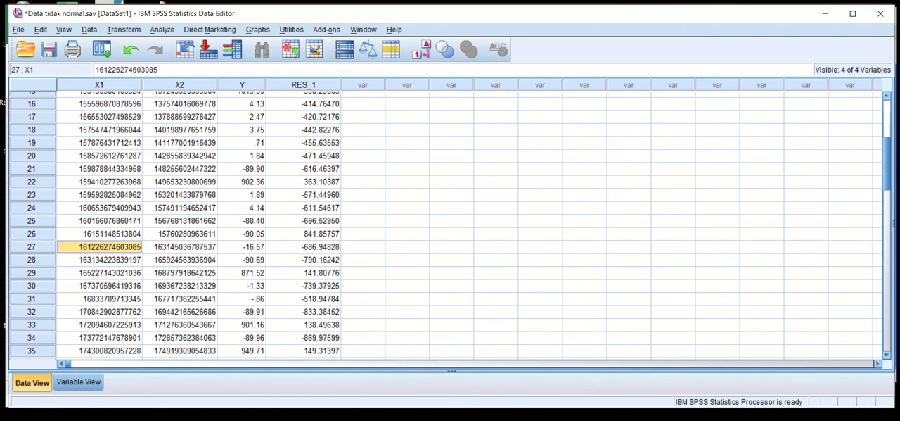
pyautogui.scroll(-3, 888, 162)
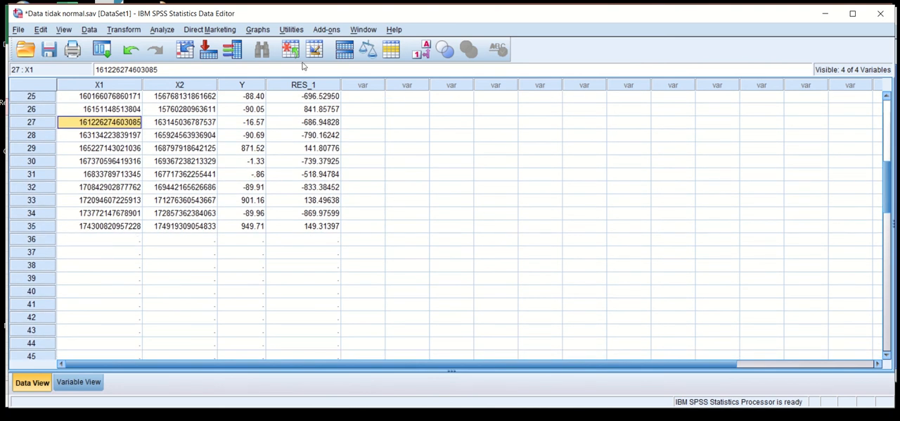
# - Rerun the one-sample Kolmogorov-Smirnov test on the unstandardized residual against the normal distribution and check its significance value
pyautogui.click(161, 29)
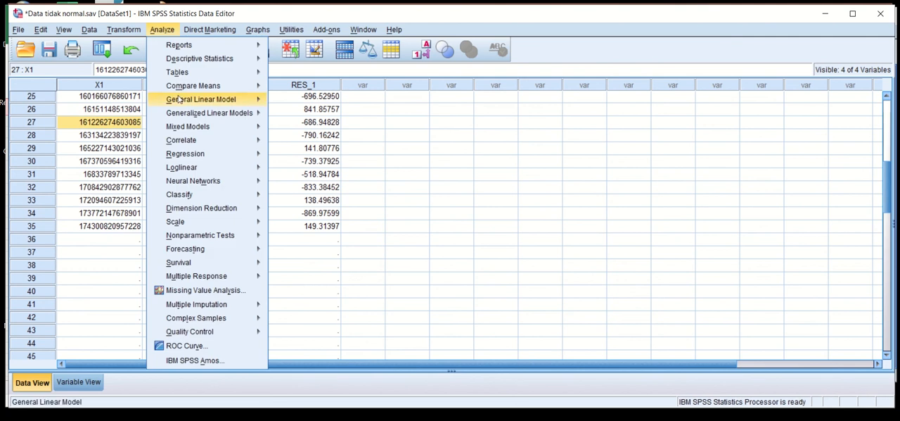
pyautogui.moveTo(189, 167)
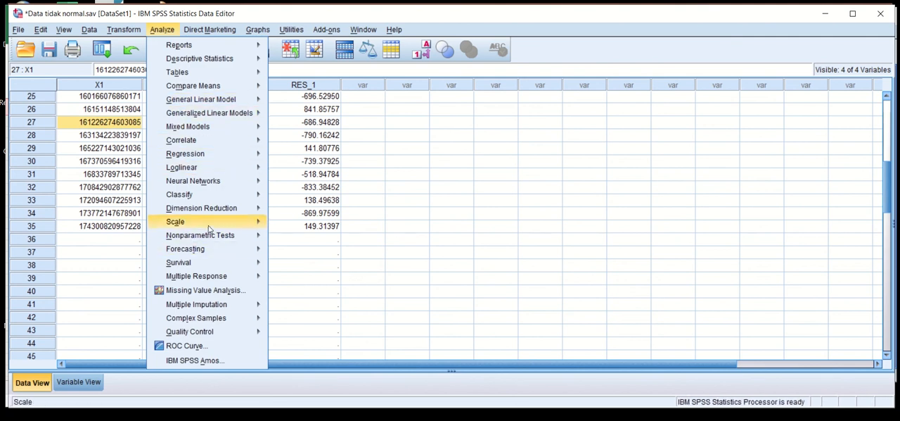
pyautogui.moveTo(264, 240)
pyautogui.moveTo(310, 281)
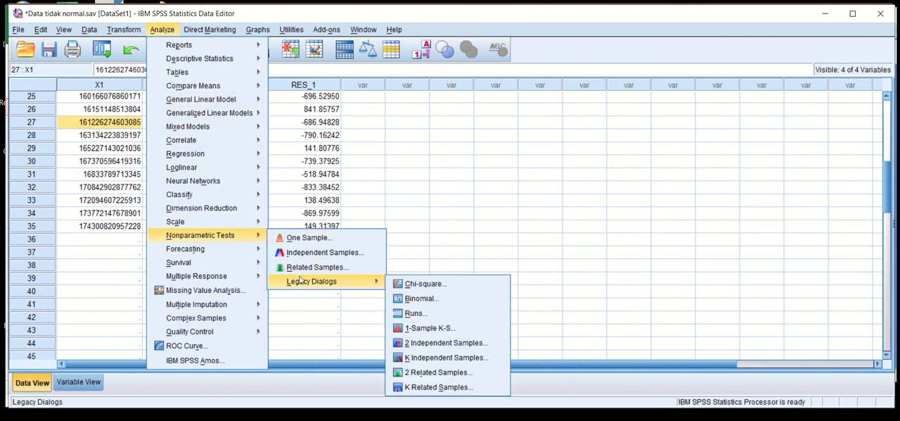
pyautogui.click(422, 328)
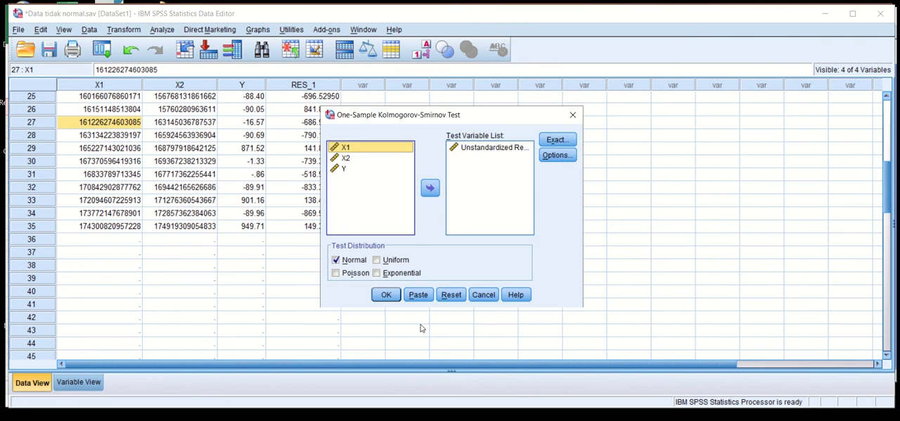
pyautogui.click(387, 295)
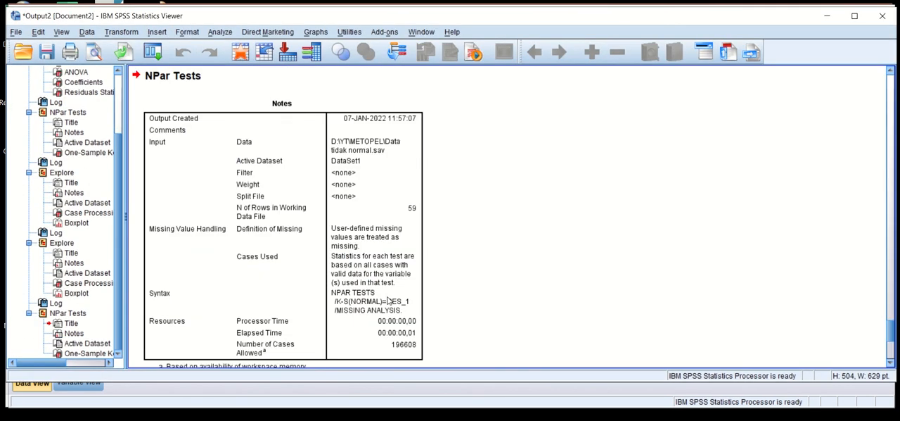
pyautogui.moveTo(891, 333); pyautogui.dragTo(891, 353)
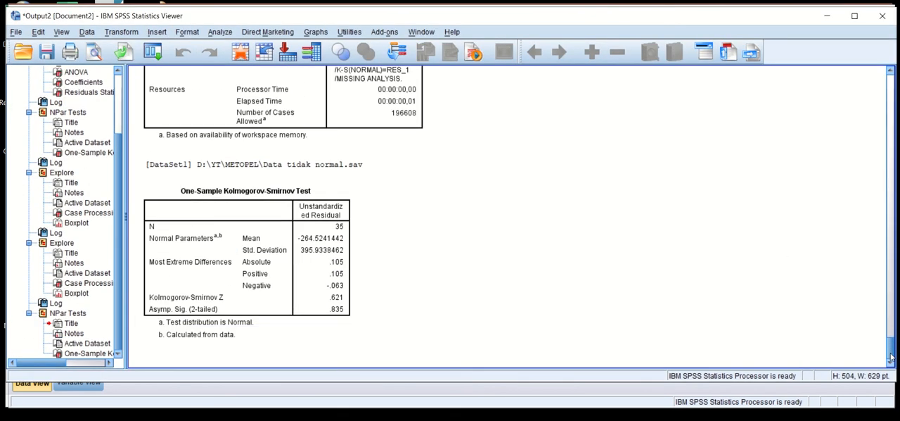
pyautogui.click(286, 285)
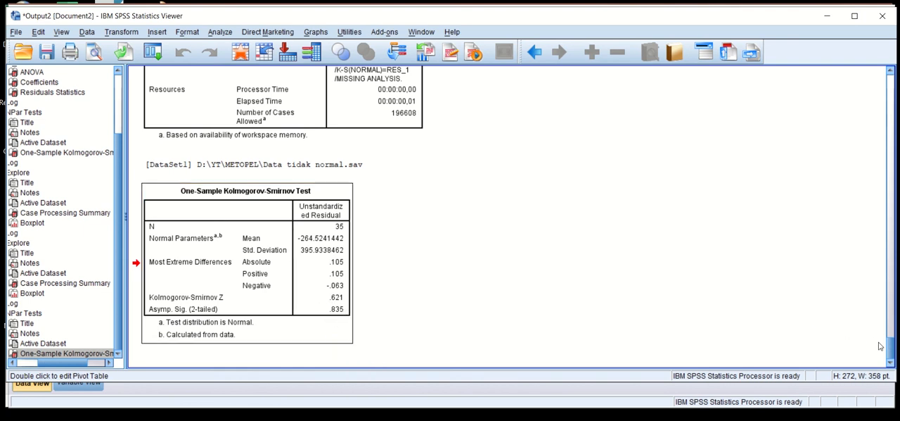
# - Compare the residual's Kolmogorov-Smirnov tables from before and after removing case 27, and review the outliers in the earlier Y boxplot
pyautogui.moveTo(889, 346); pyautogui.dragTo(828, 187)
pyautogui.click(325, 203)
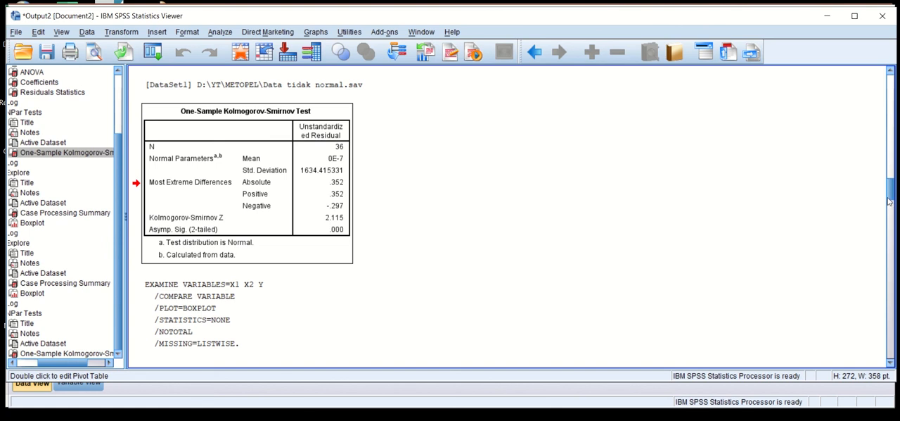
pyautogui.moveTo(891, 195); pyautogui.dragTo(890, 329)
pyautogui.scroll(5, 346, 191)
pyautogui.scroll(-1, 345, 136)
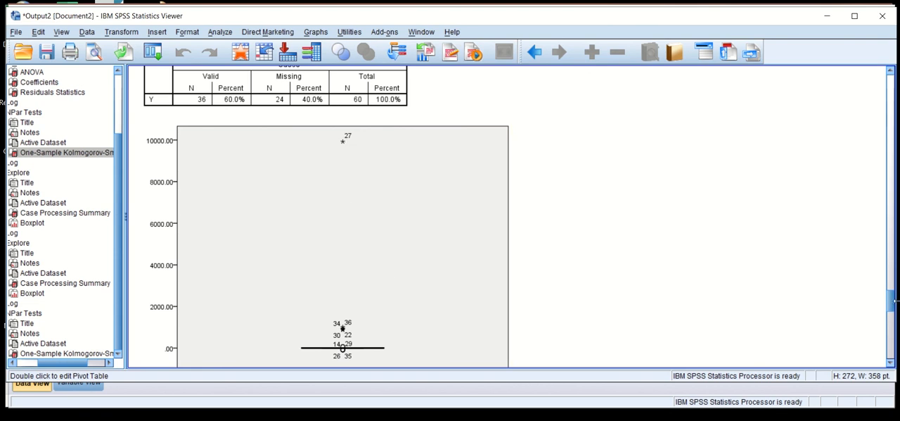
pyautogui.moveTo(889, 300); pyautogui.dragTo(890, 348)
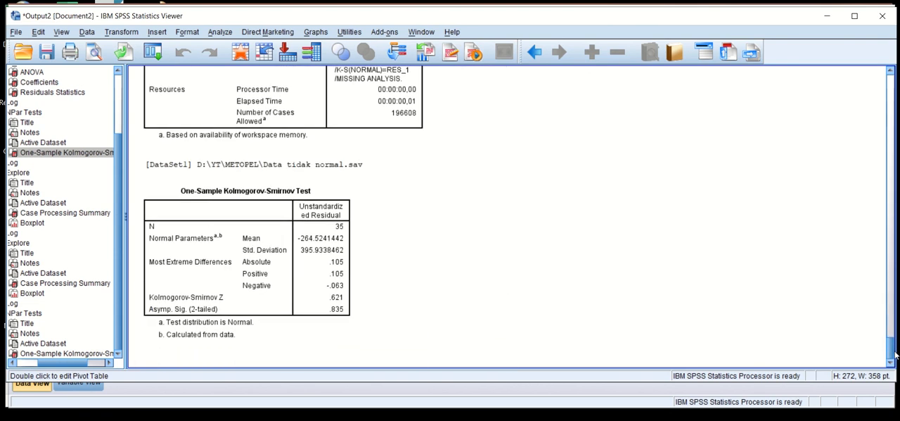
pyautogui.click(337, 308)
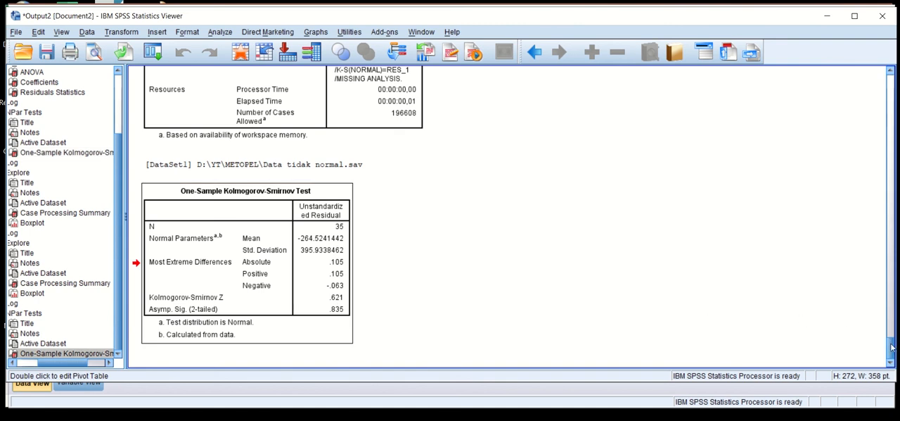
pyautogui.moveTo(891, 346); pyautogui.dragTo(882, 304)
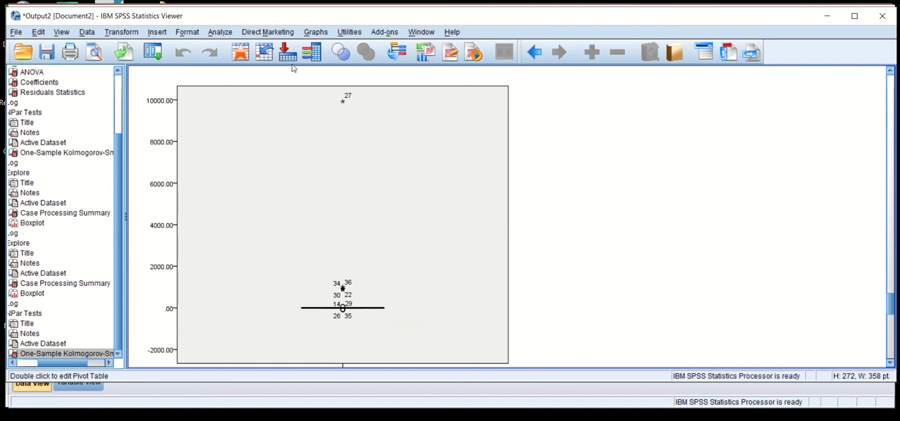
pyautogui.click(335, 106)
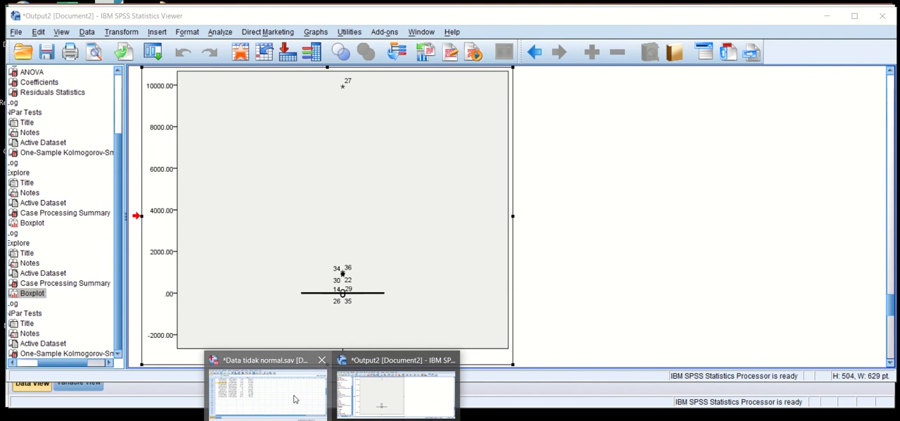
# - Create a simple boxplot with summaries of separate variables for Y from the reduced data set and examine its outlier case numbers
pyautogui.click(296, 398)
pyautogui.click(258, 30)
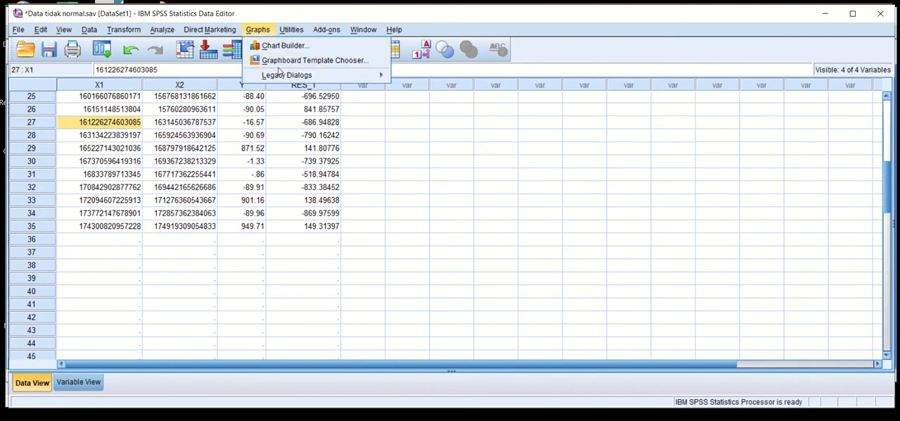
pyautogui.moveTo(345, 73)
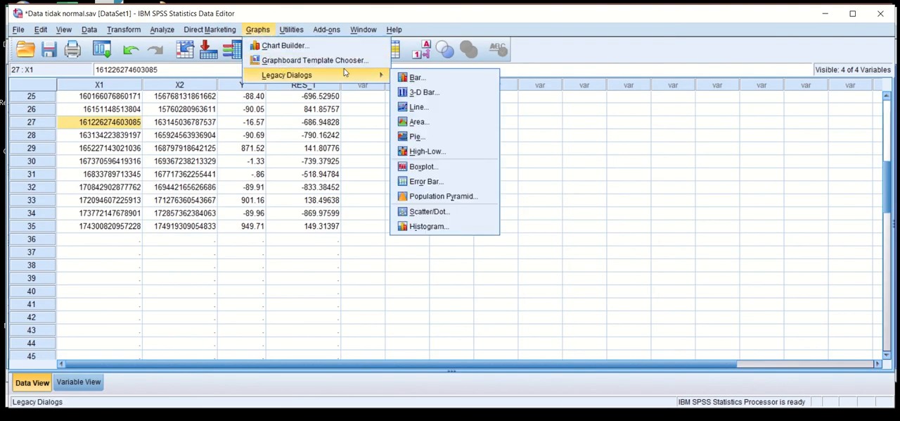
pyautogui.click(424, 167)
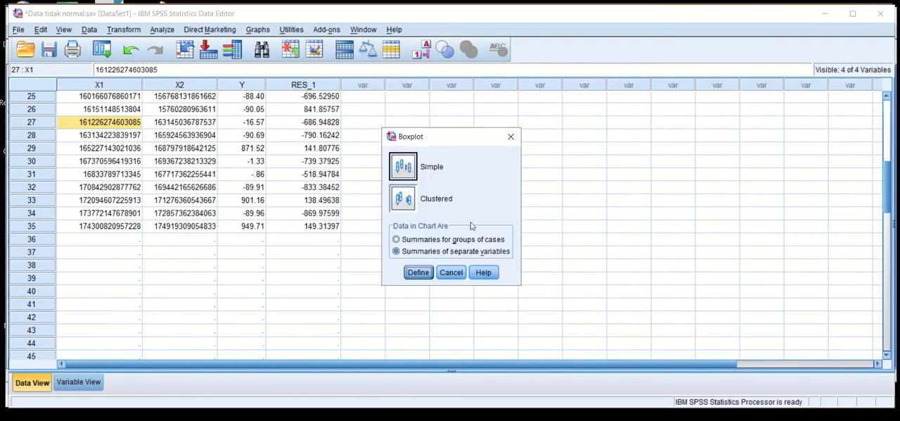
pyautogui.click(419, 273)
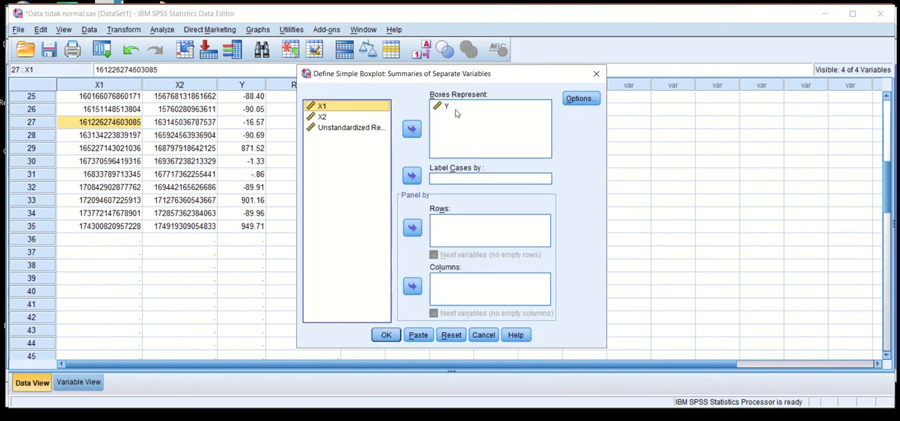
pyautogui.click(387, 335)
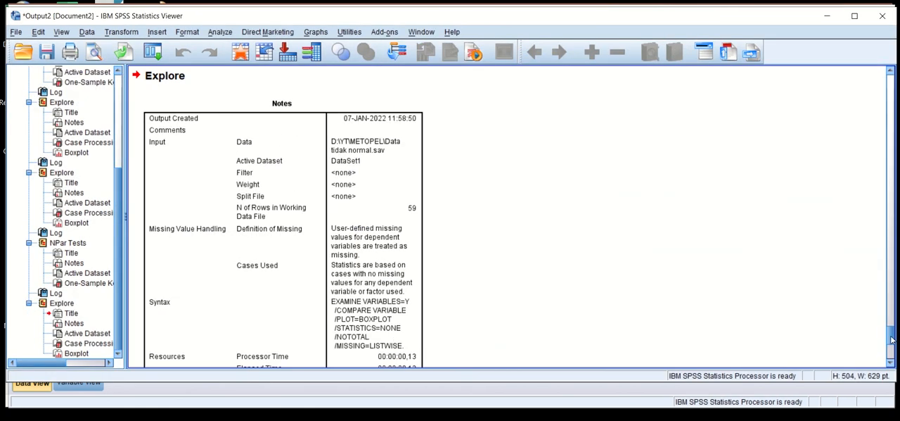
pyautogui.moveTo(893, 341)
pyautogui.mouseDown()
pyautogui.moveTo(892, 355)
pyautogui.moveTo(892, 341)
pyautogui.mouseUp()
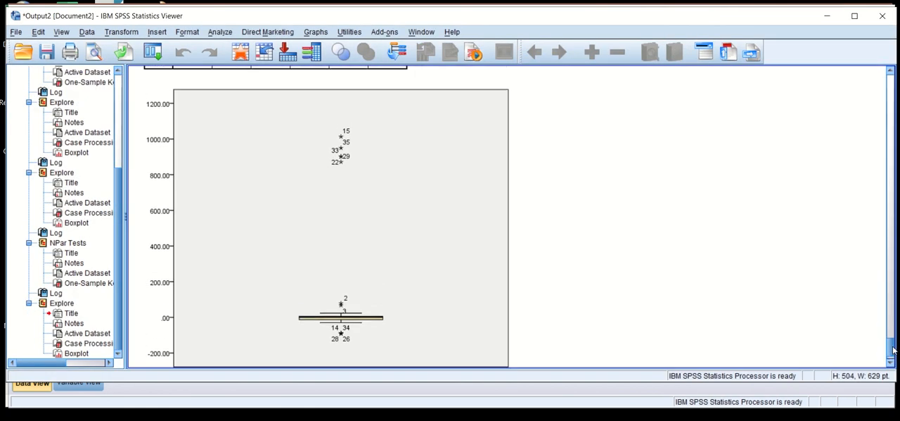
pyautogui.click(406, 301)
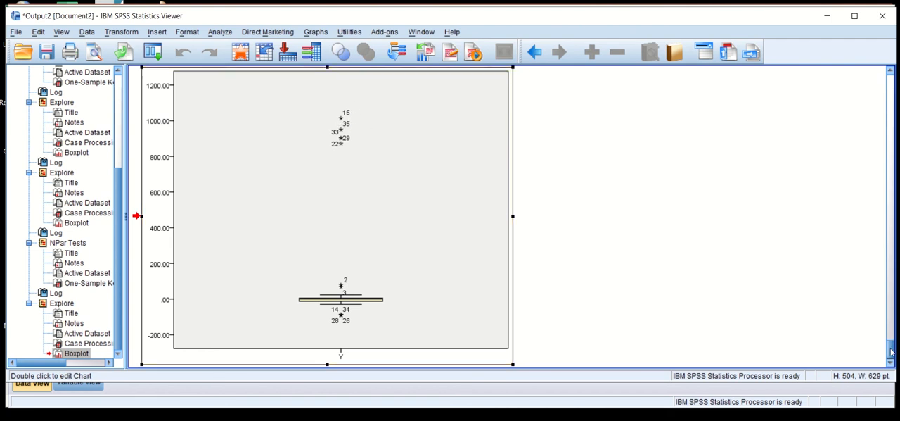
# - Go back to the latest One-Sample Kolmogorov-Smirnov table and check its Asymp. Sig. (2-tailed) value for the unstandardized residual
pyautogui.moveTo(890, 352); pyautogui.dragTo(875, 308)
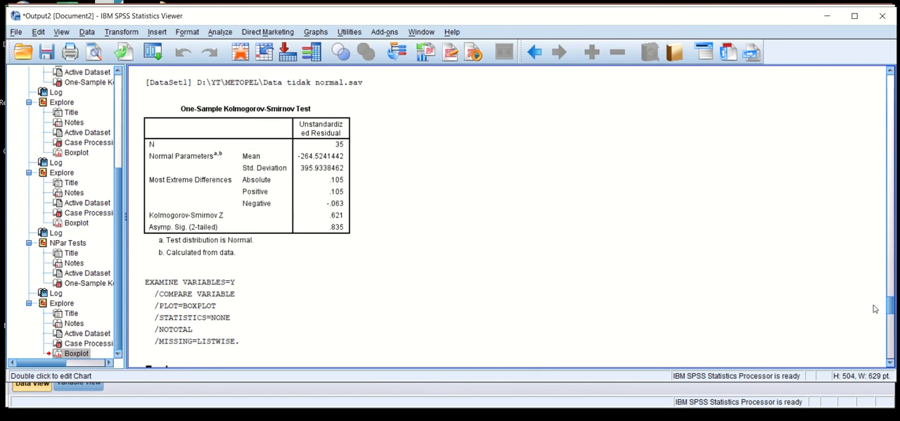
pyautogui.click(313, 225)
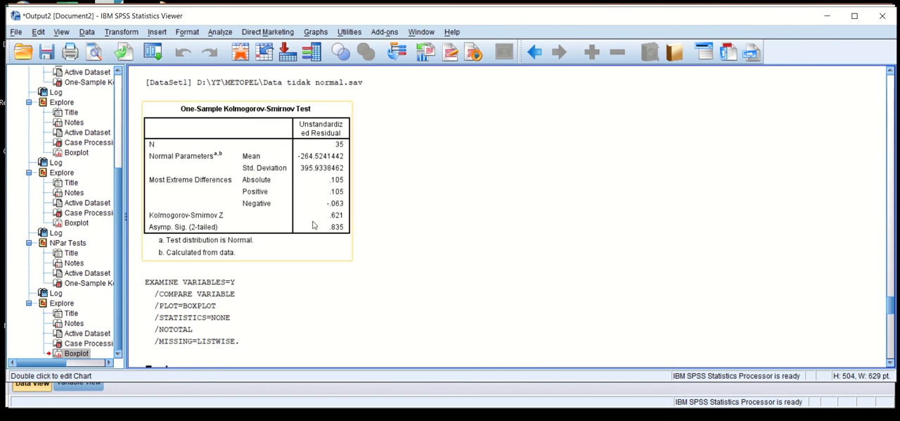
pyautogui.click(314, 225)
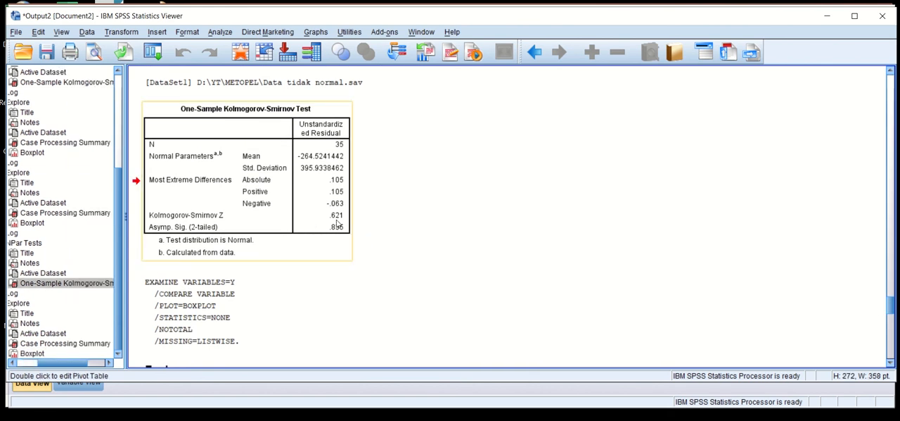